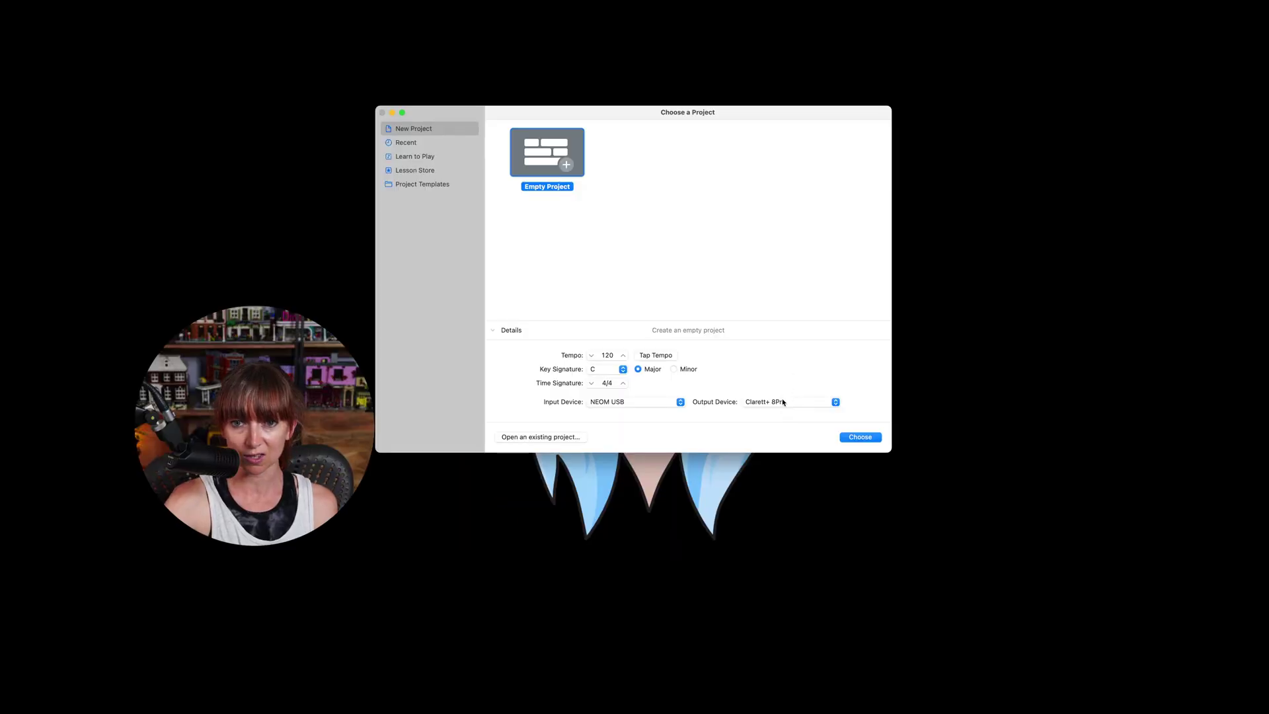
- Keep Clarett+ 8Pre as the output device and create the Empty Project
click(785, 401)
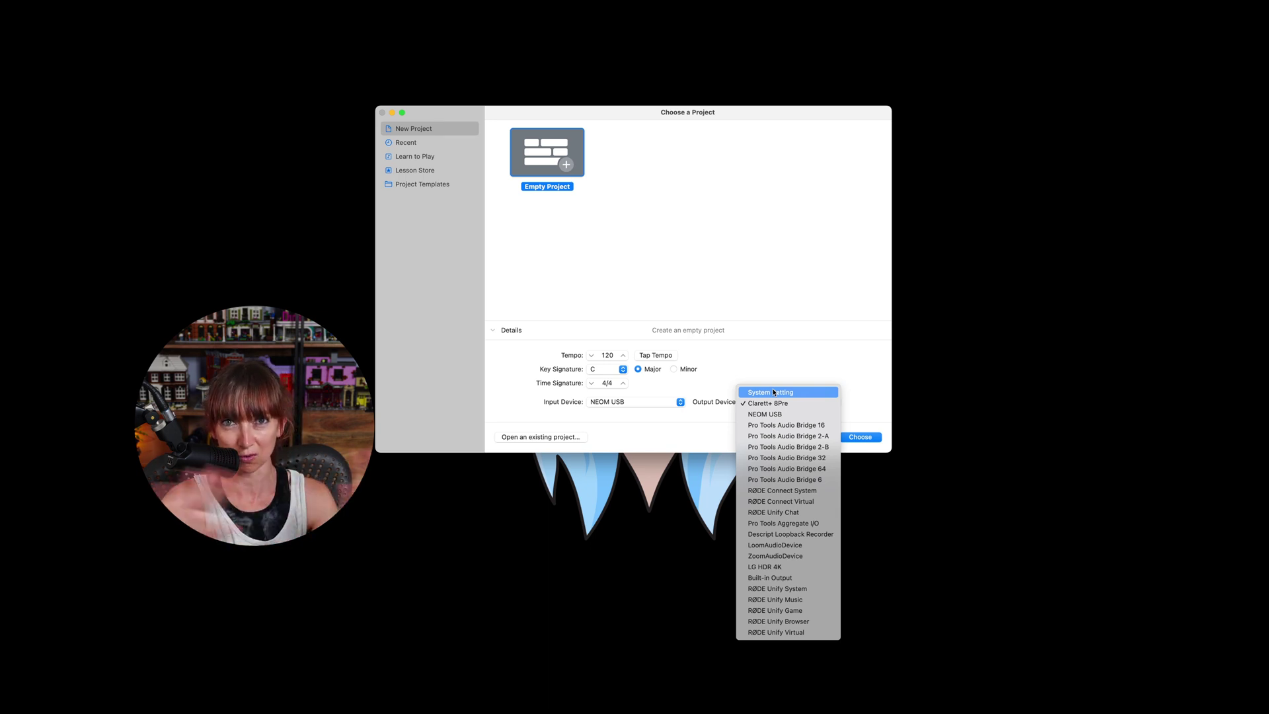
click(775, 404)
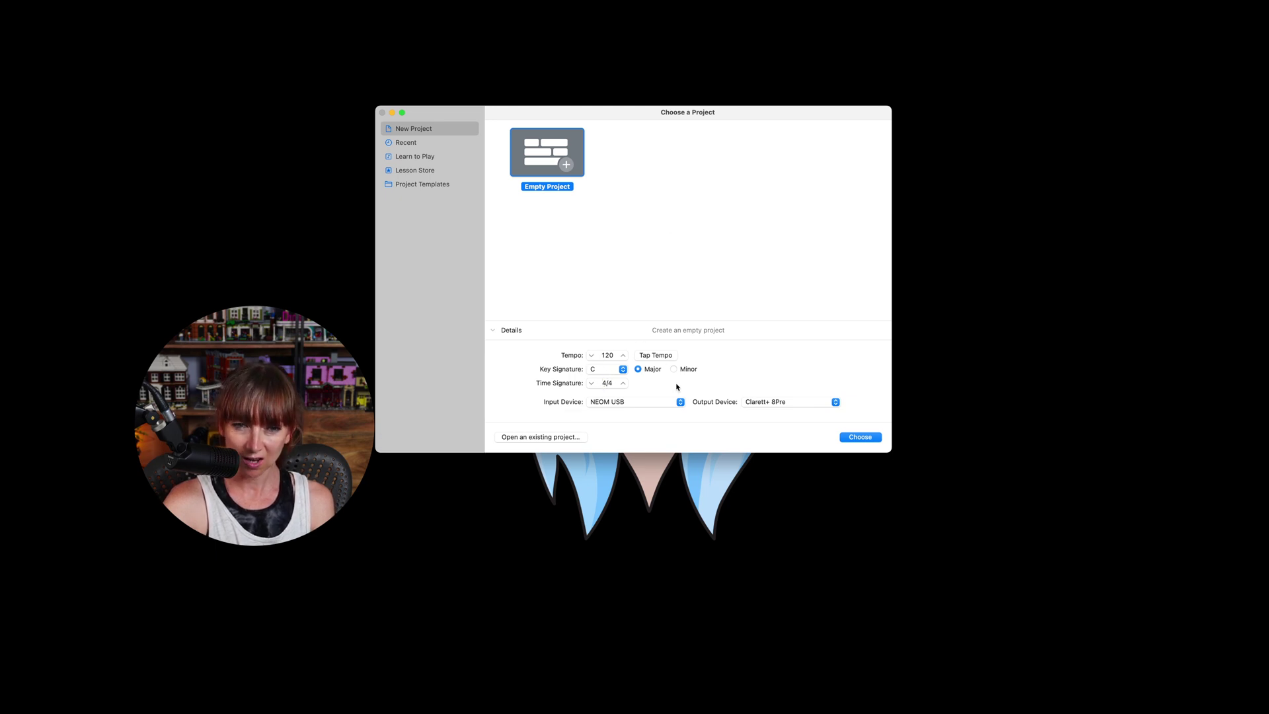
click(859, 436)
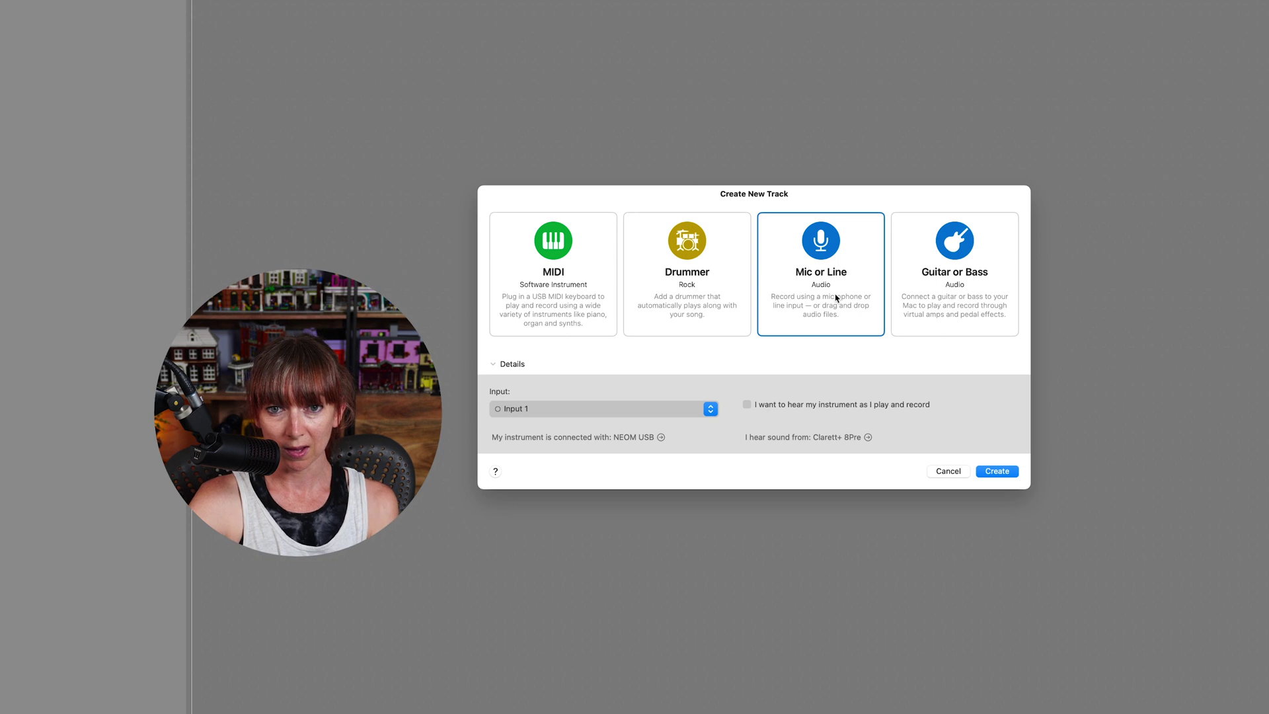
- Add a Mic or Line track on Input 1 with self-monitoring left off
click(527, 410)
click(526, 414)
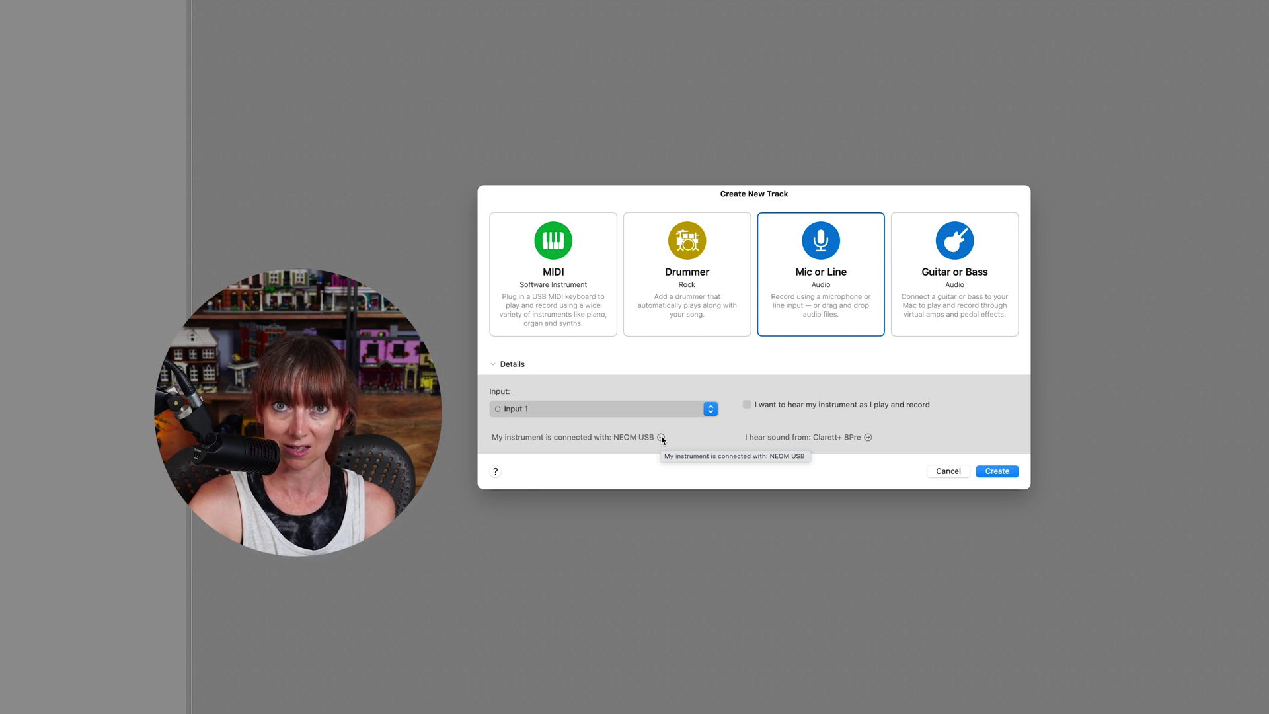
click(746, 405)
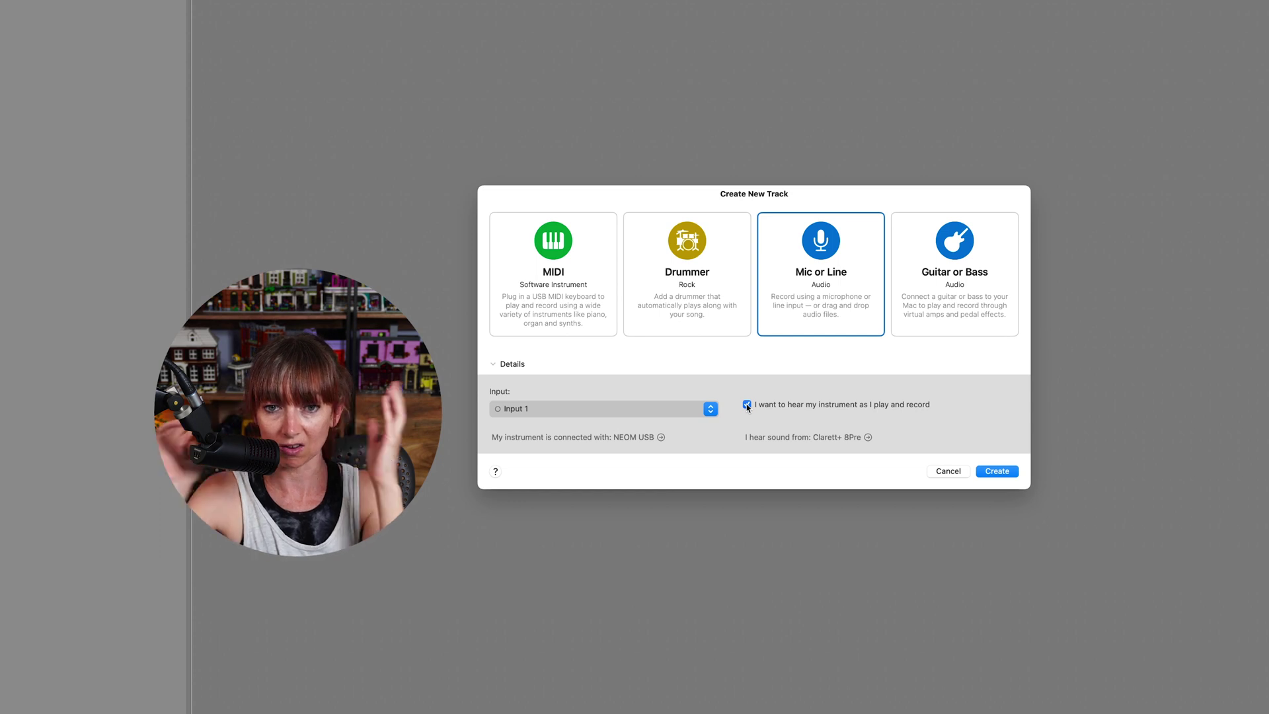
click(746, 405)
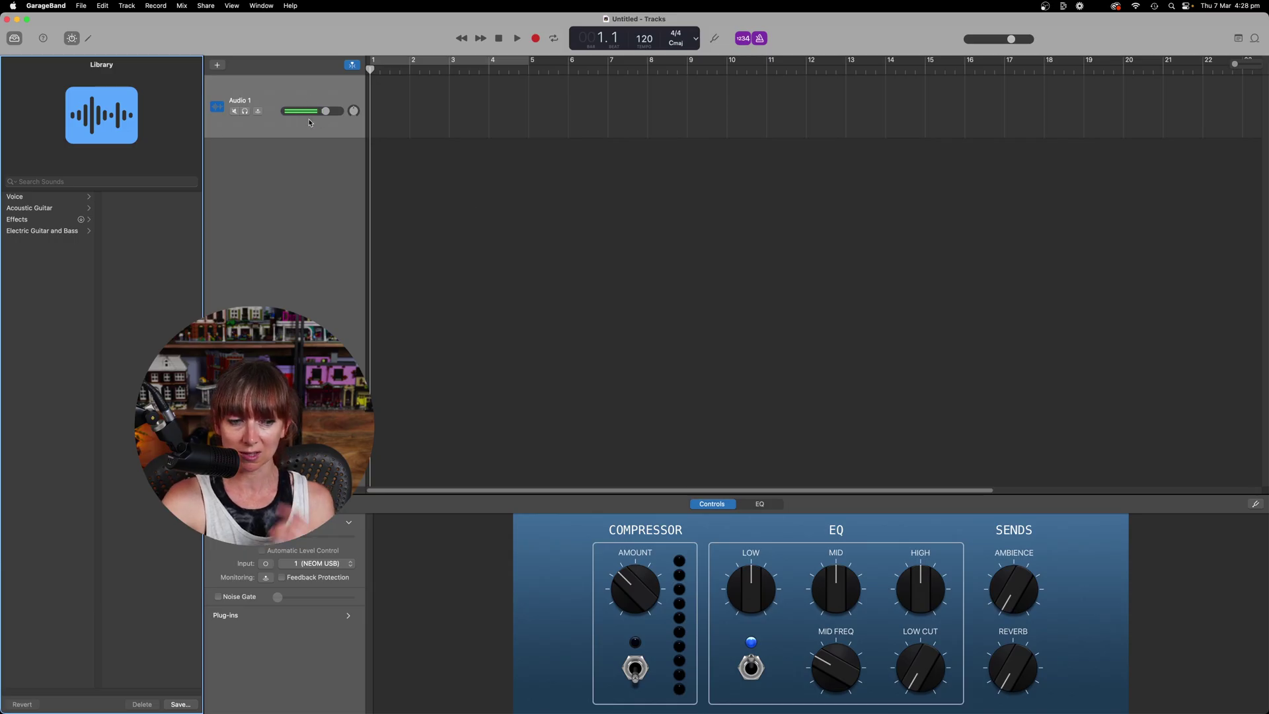
- Rename the Audio 1 track to 'Podcast Episode 1'
double_click(243, 101)
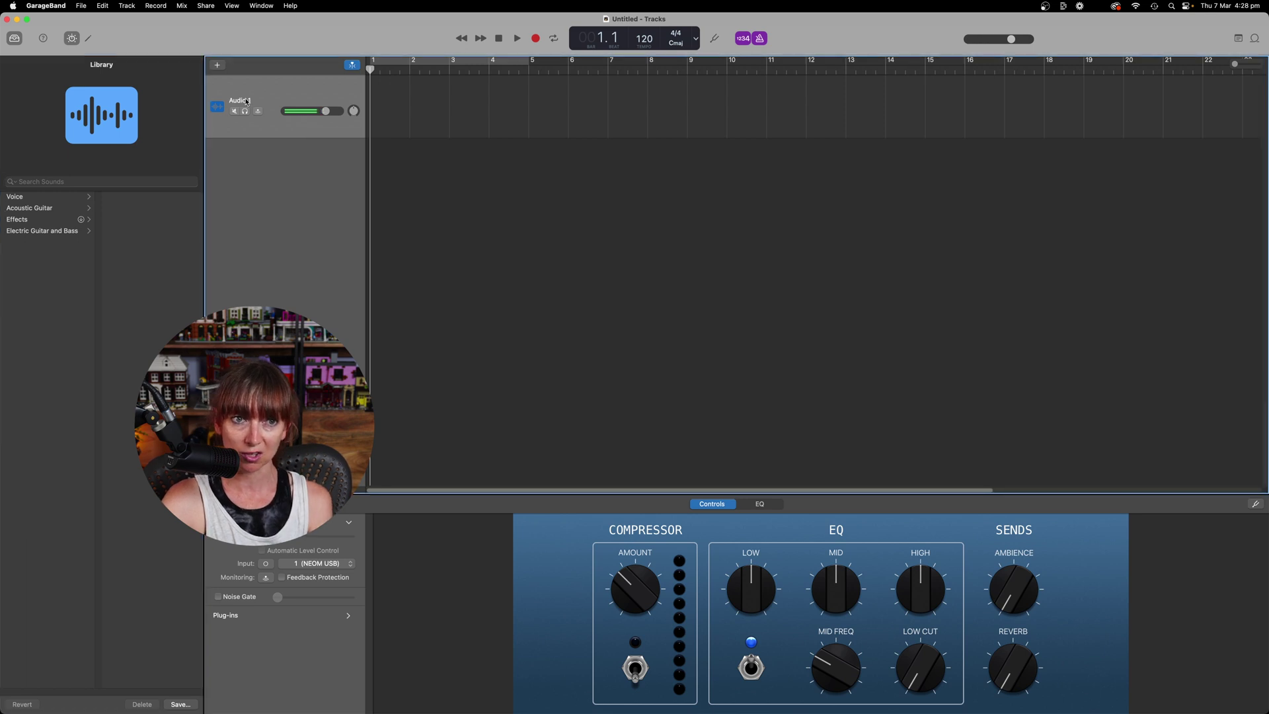
text(Podcast Episode)
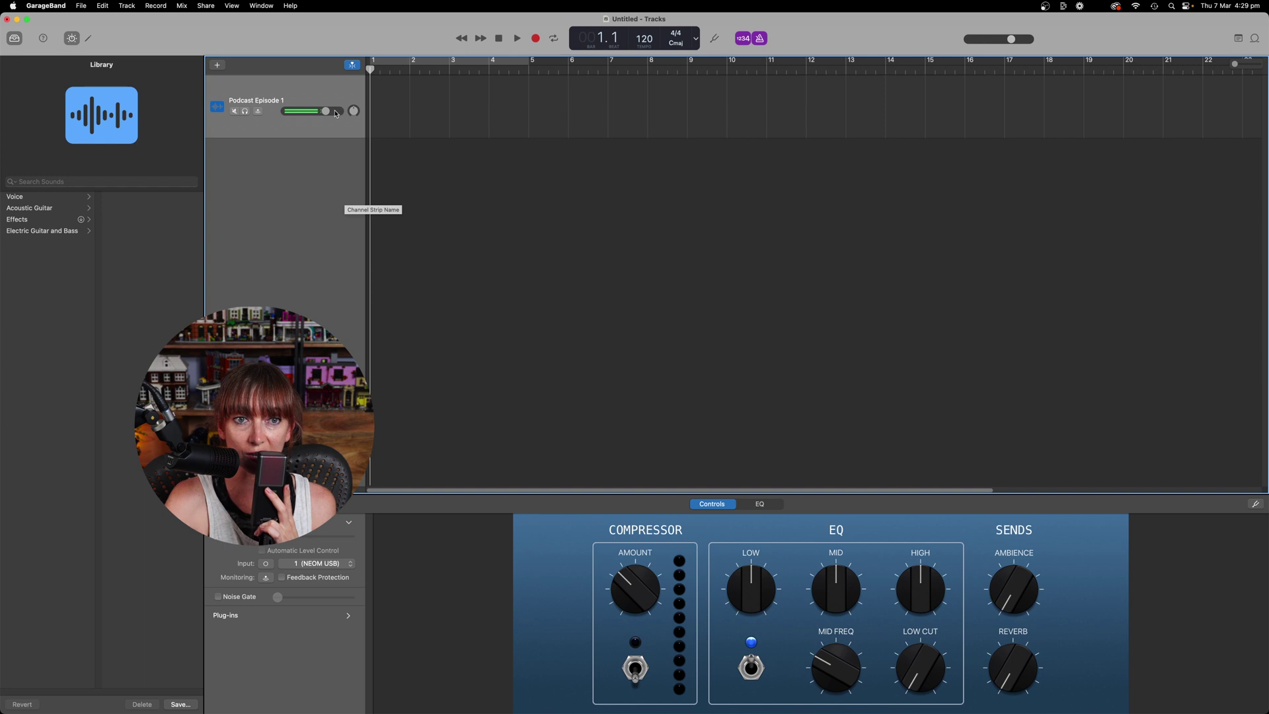
mouse_move(617, 710)
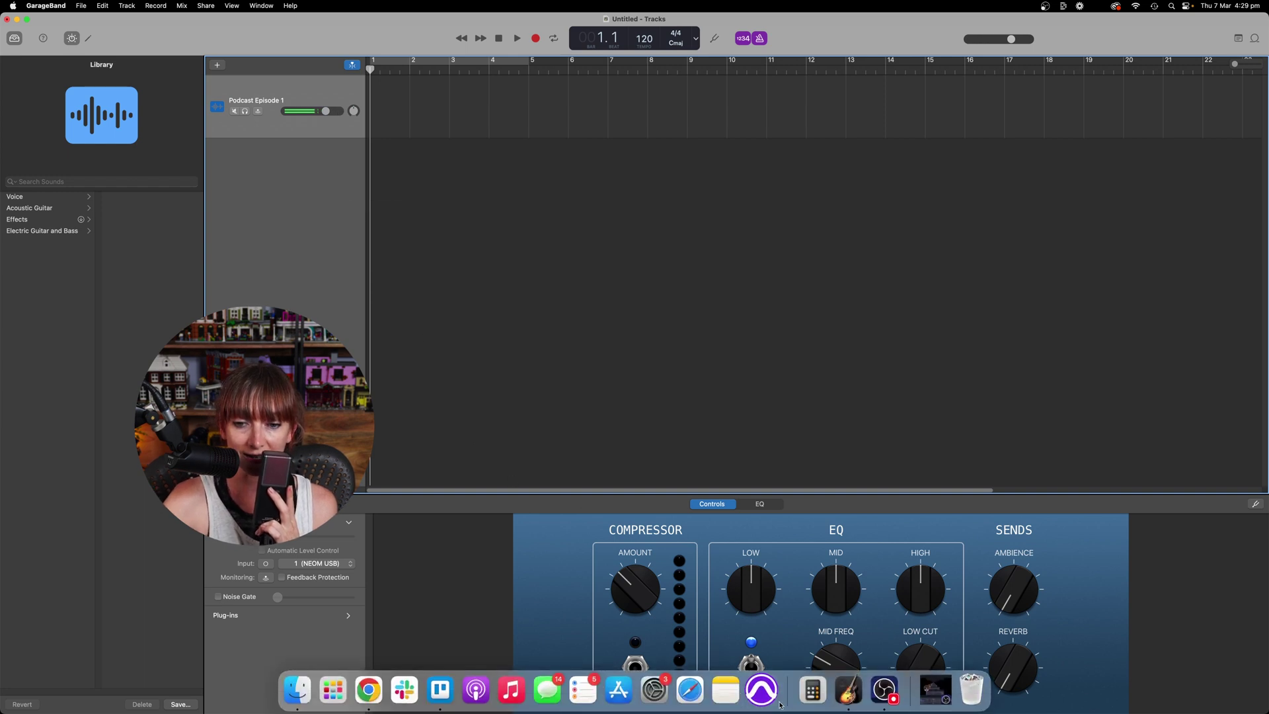
click(652, 696)
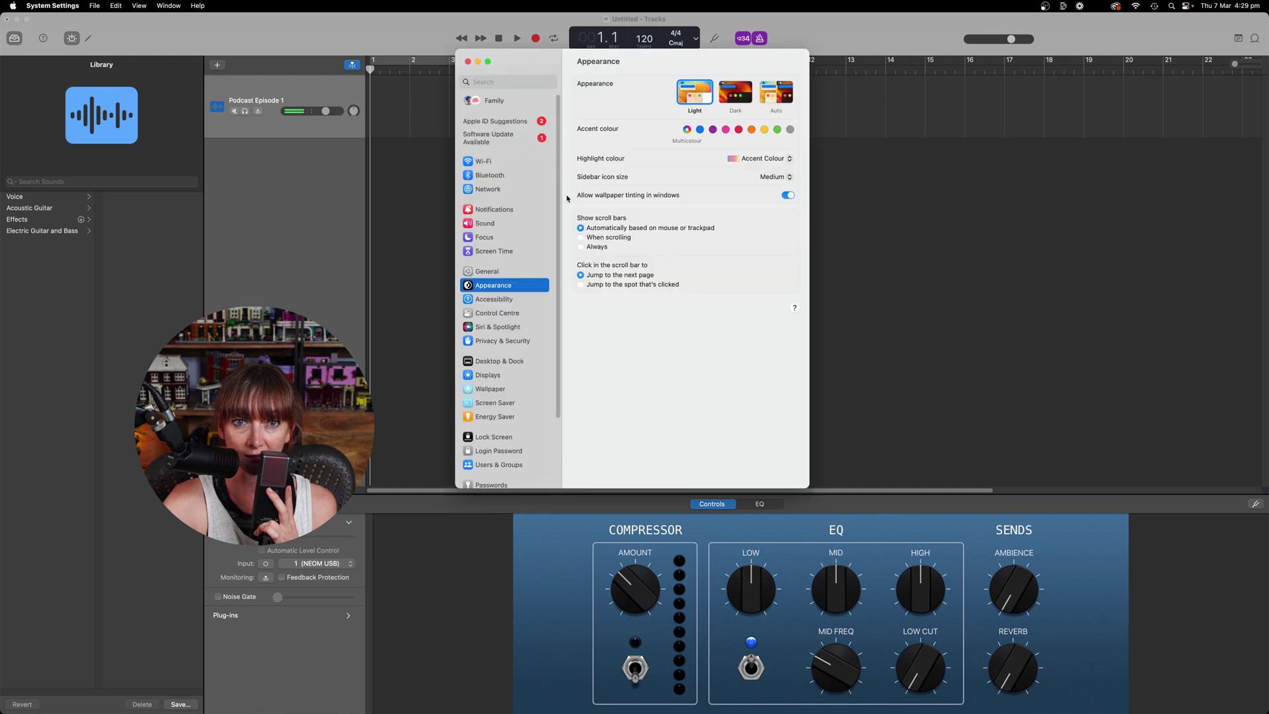
click(488, 248)
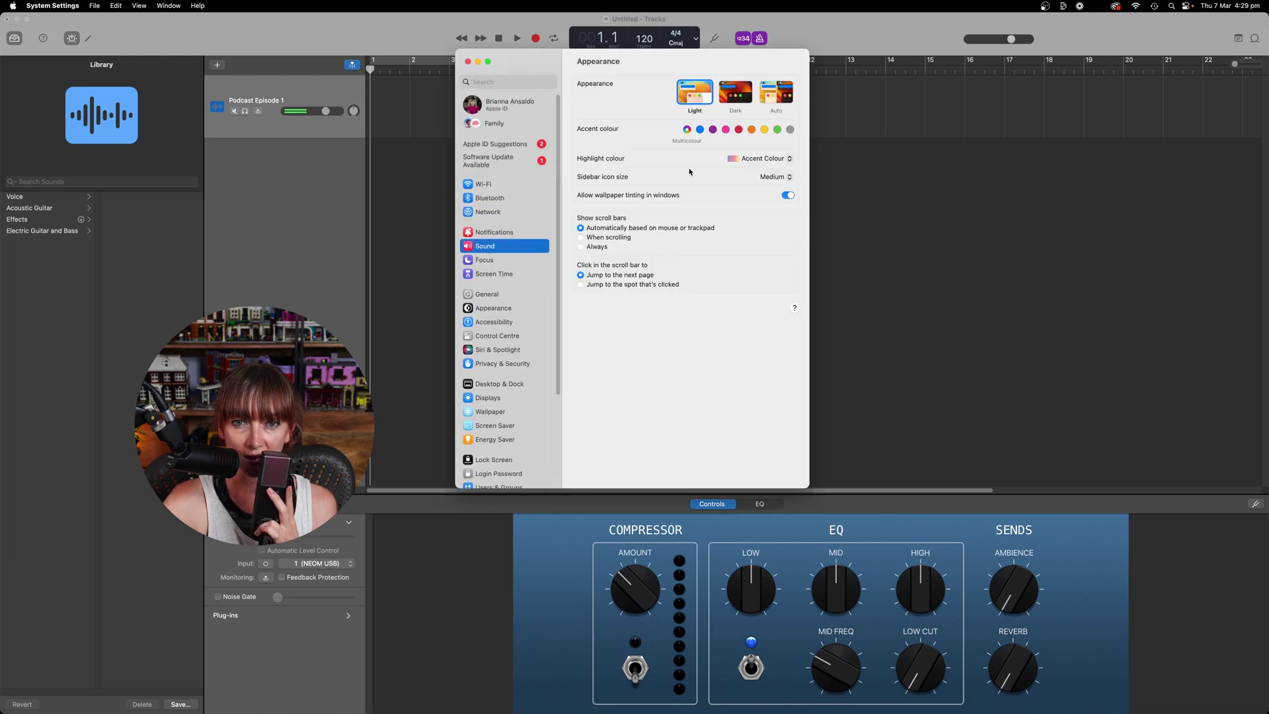
click(734, 242)
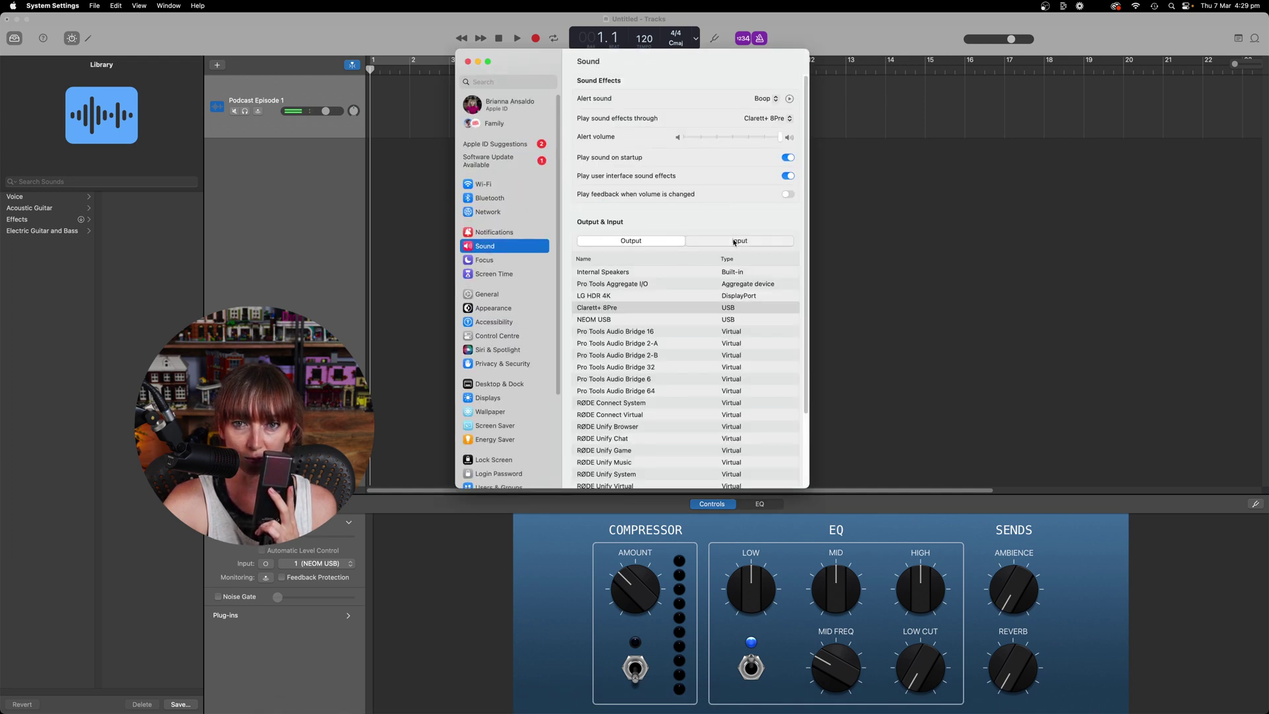
scroll(580, 312, down, 1)
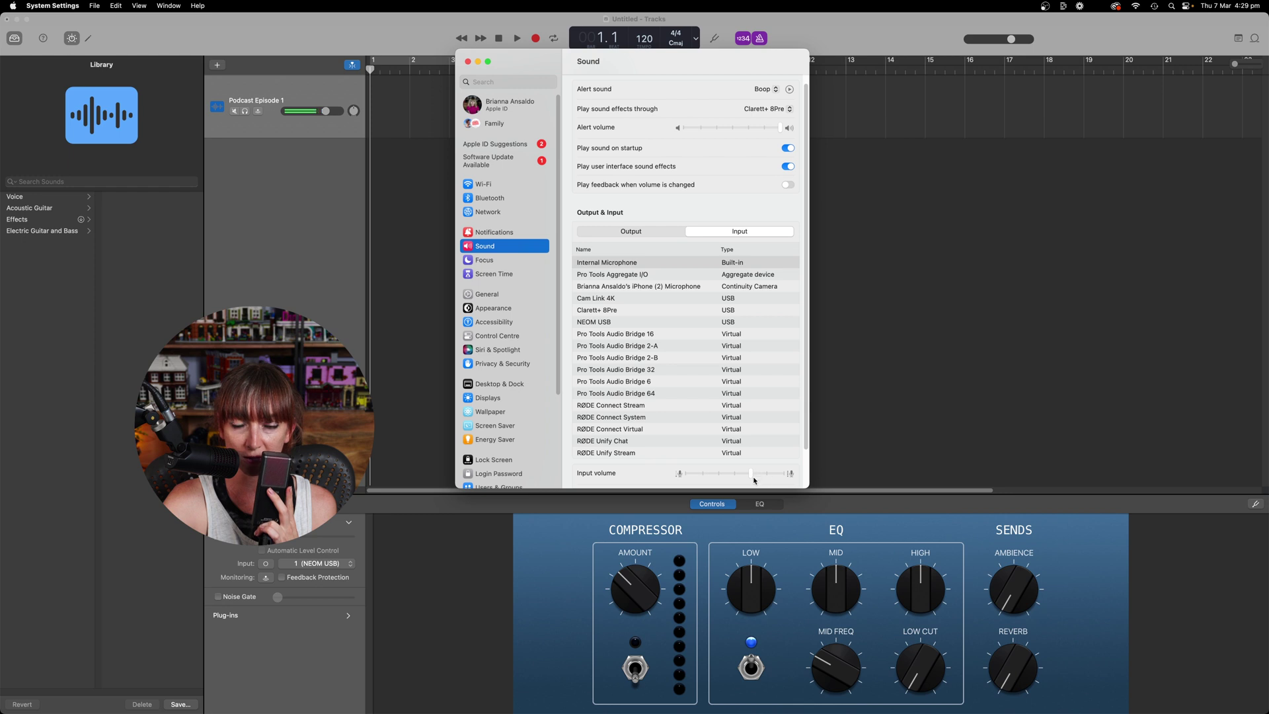
mouse_move(759, 473)
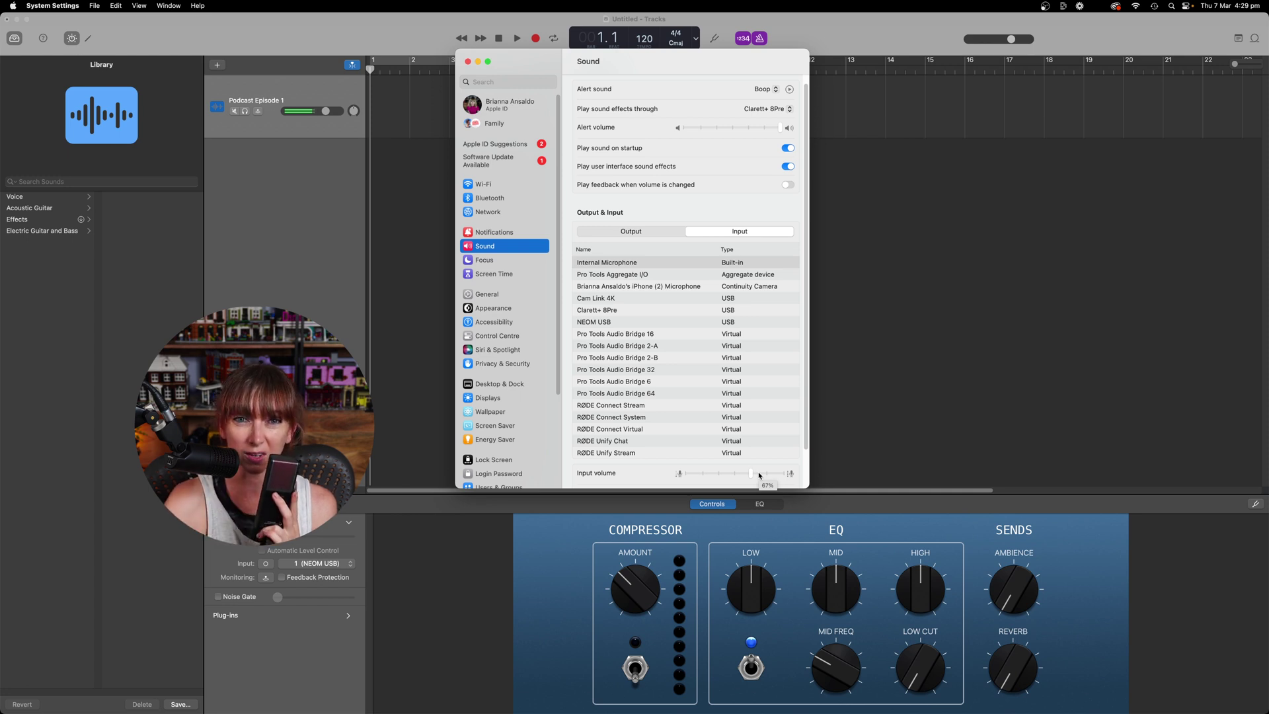
click(469, 62)
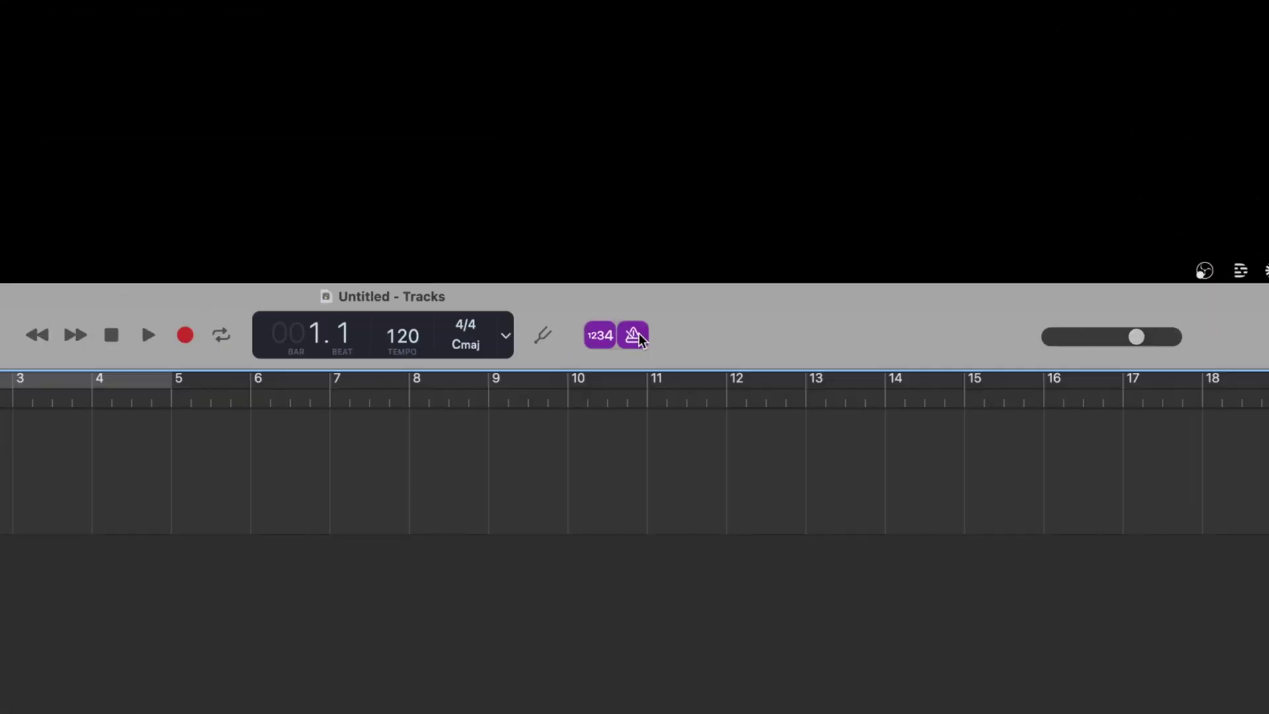
- Turn off the metronome and count-in, then start recording the voice track
click(759, 38)
click(598, 337)
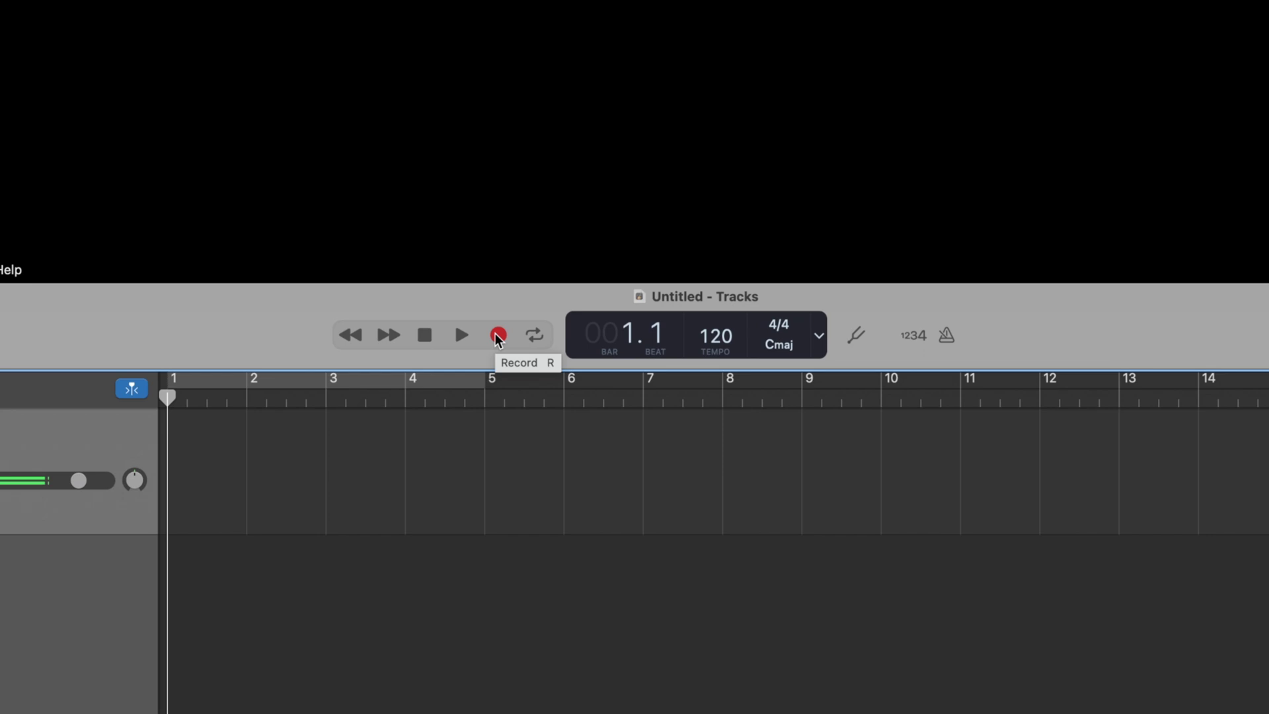
click(498, 336)
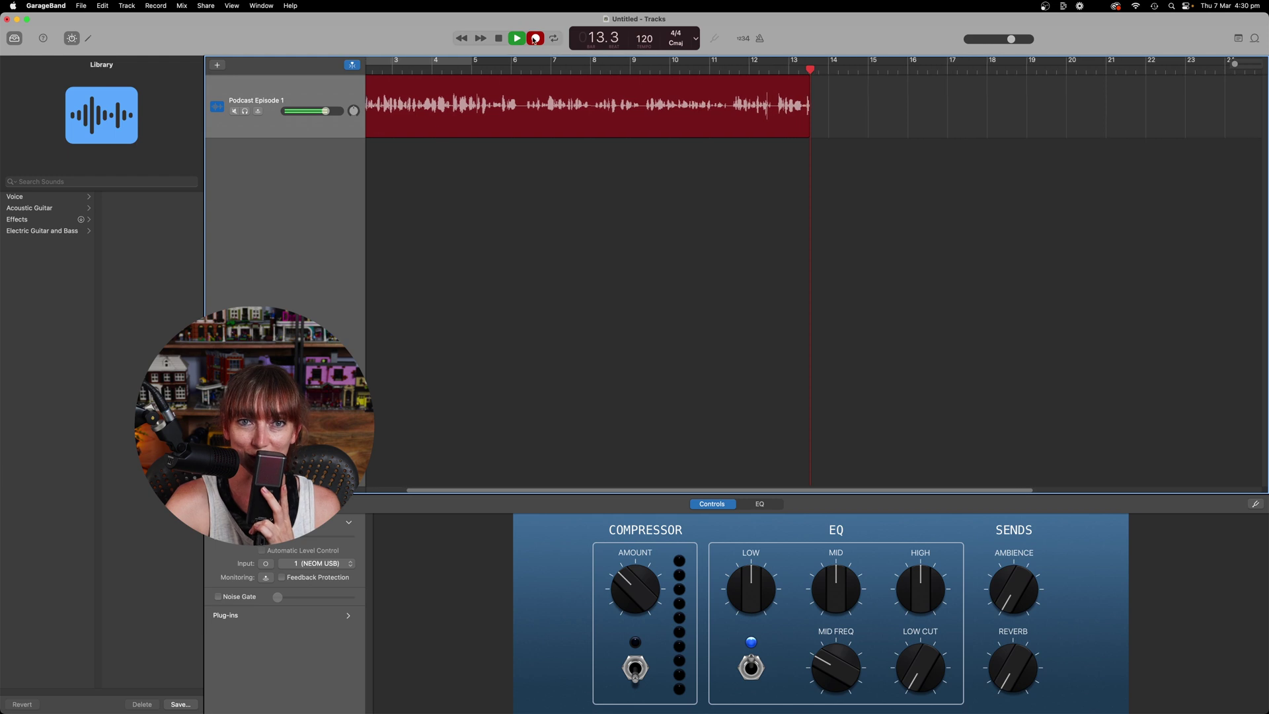
- Stop recording, review the take from the start, and park the playhead at bar 14
click(500, 39)
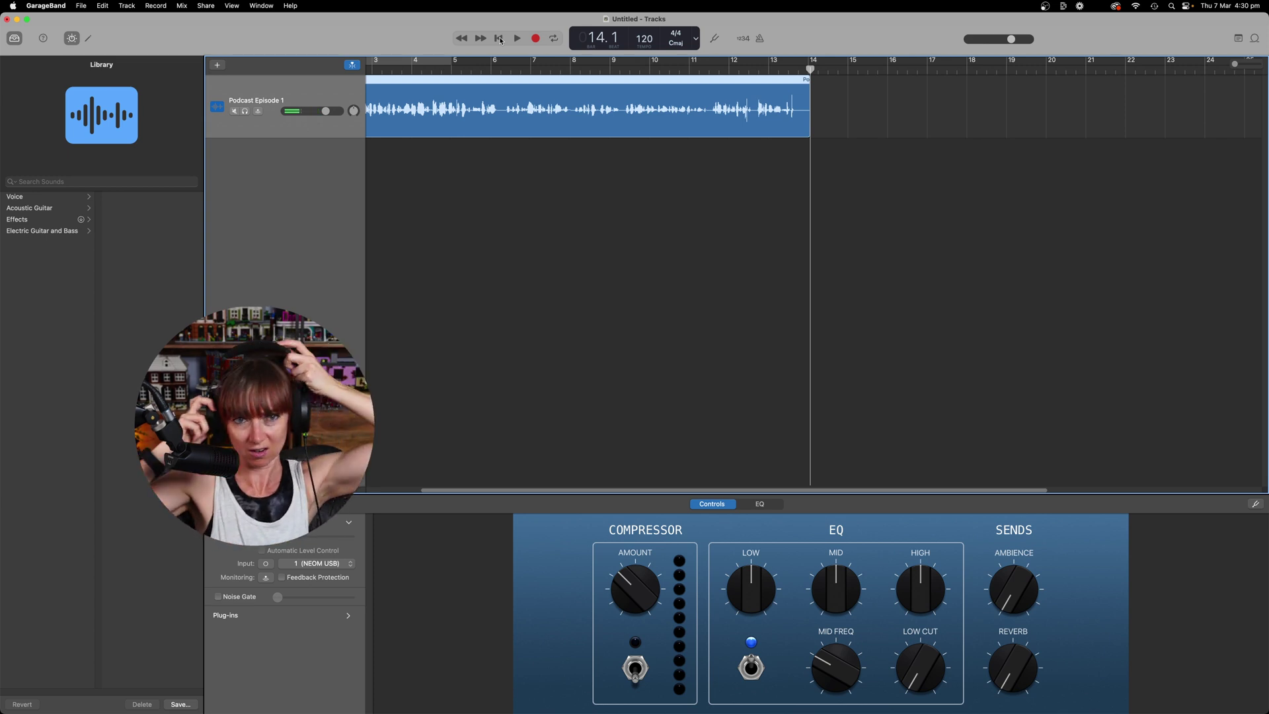
click(499, 38)
click(517, 38)
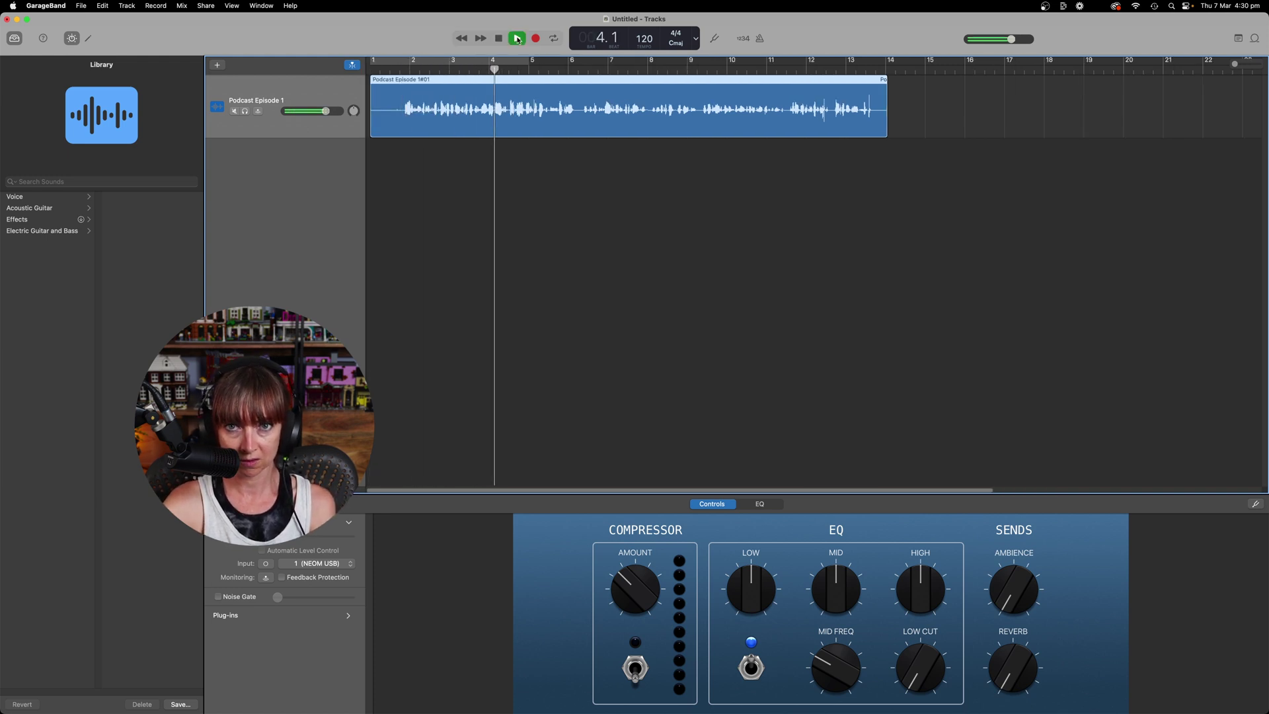
click(701, 71)
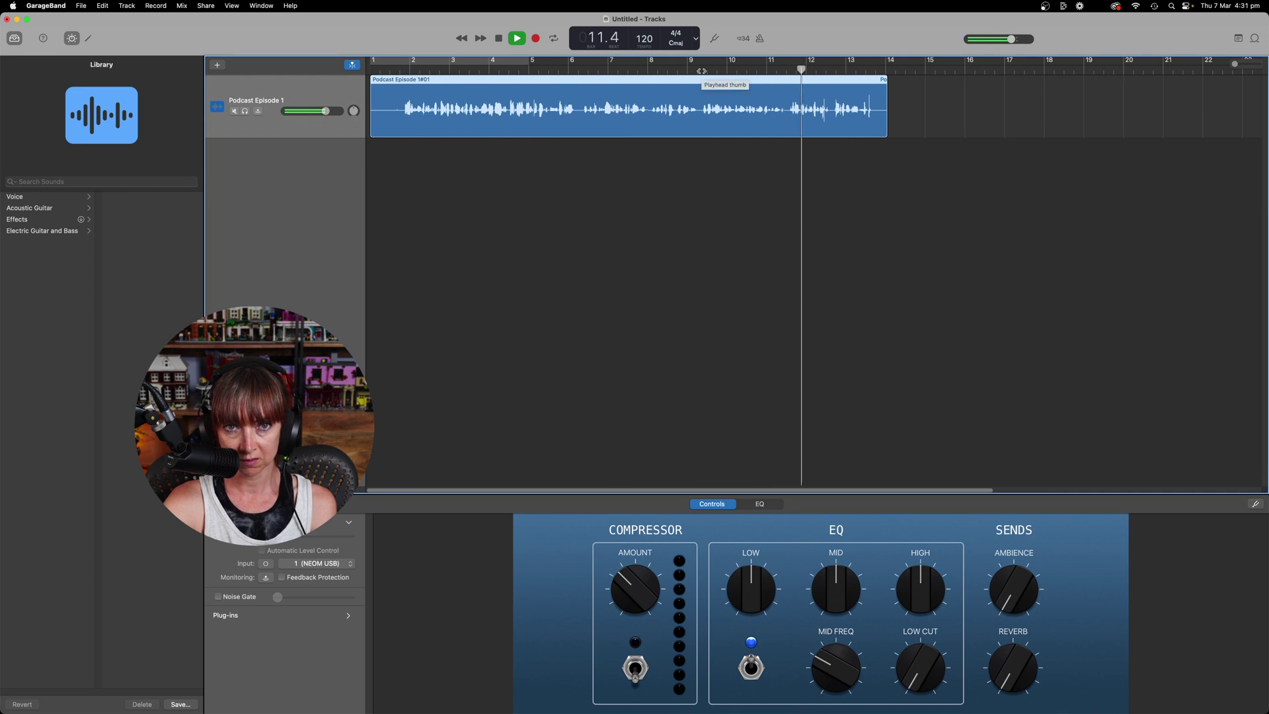
key(space)
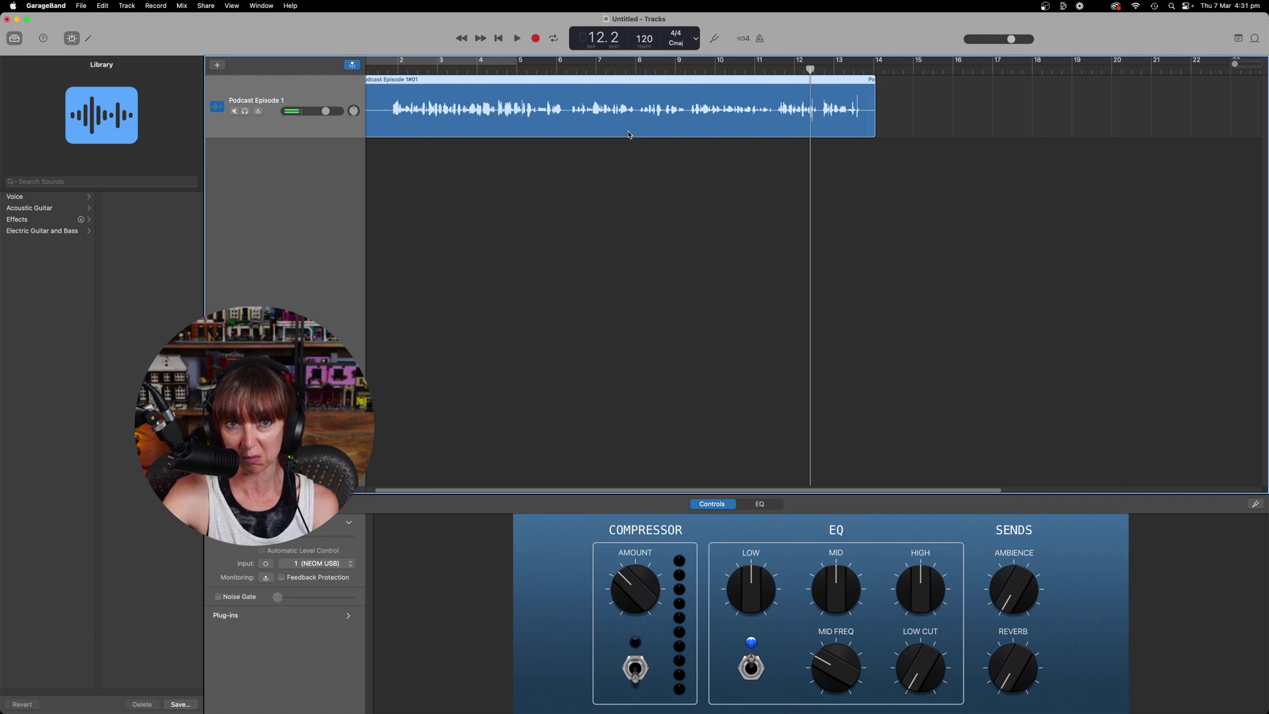
click(884, 70)
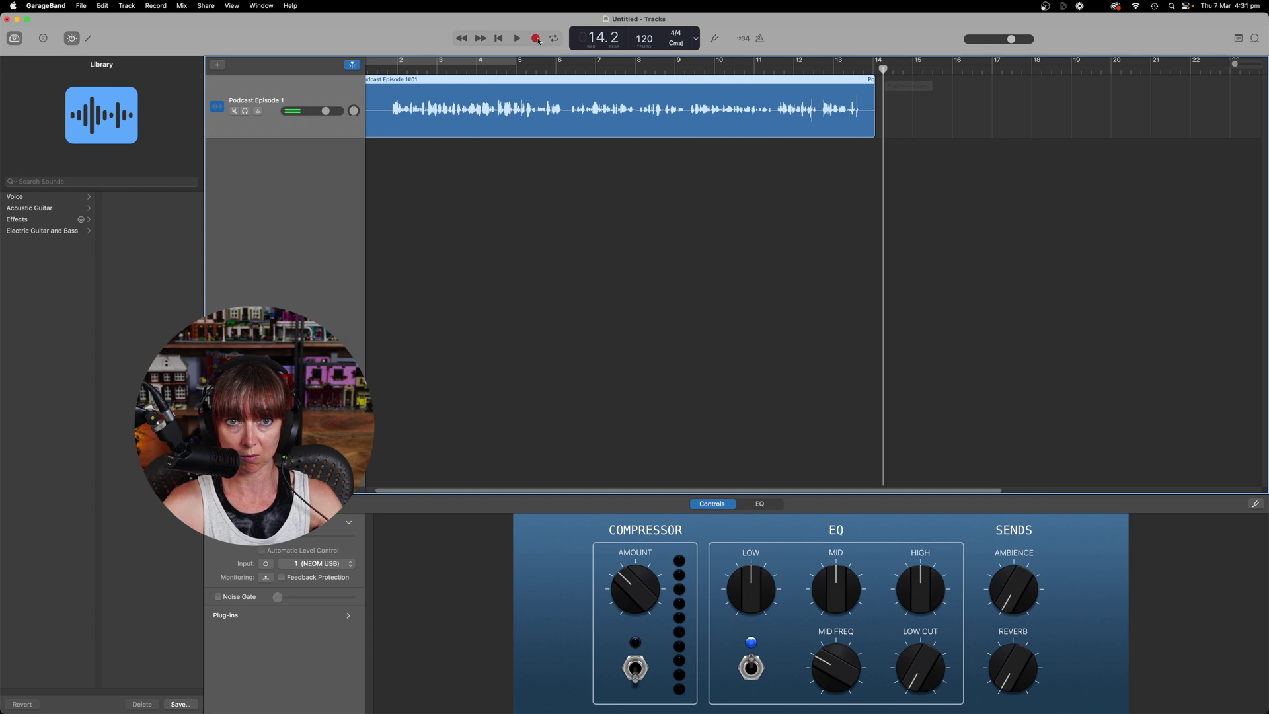
- Record a second voice take after the first, stopping around bar 73
click(536, 39)
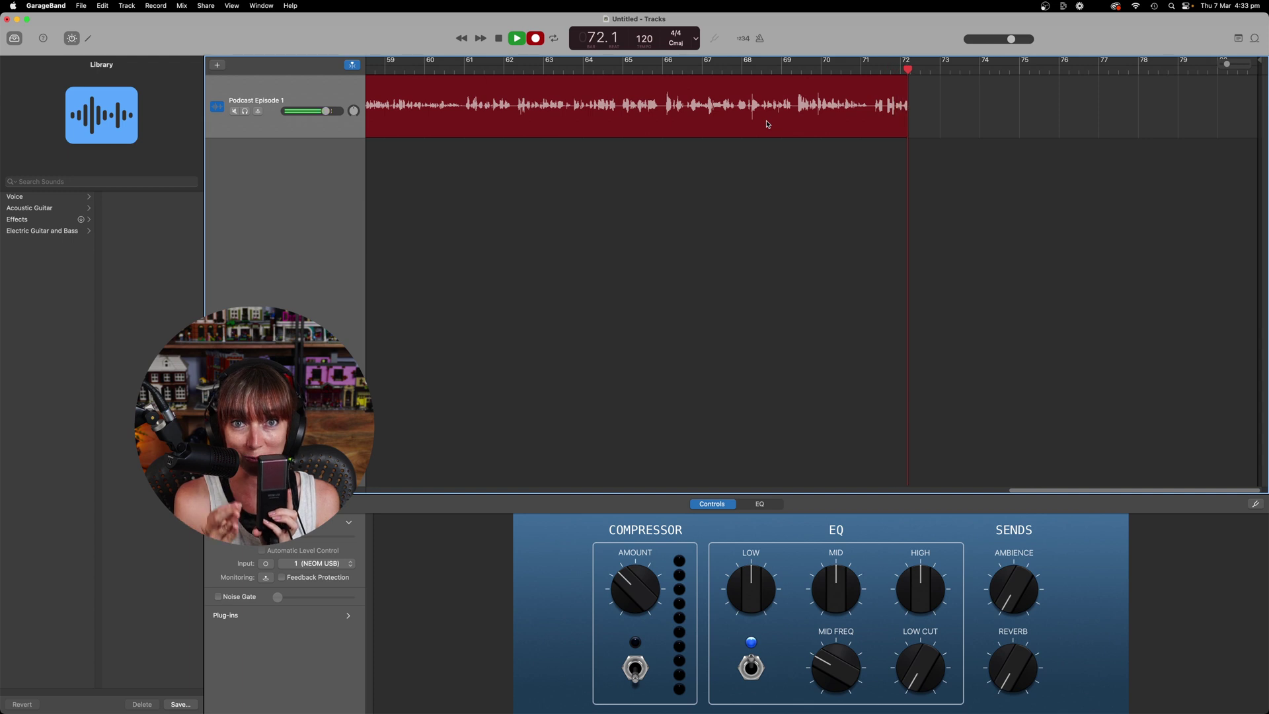
click(498, 38)
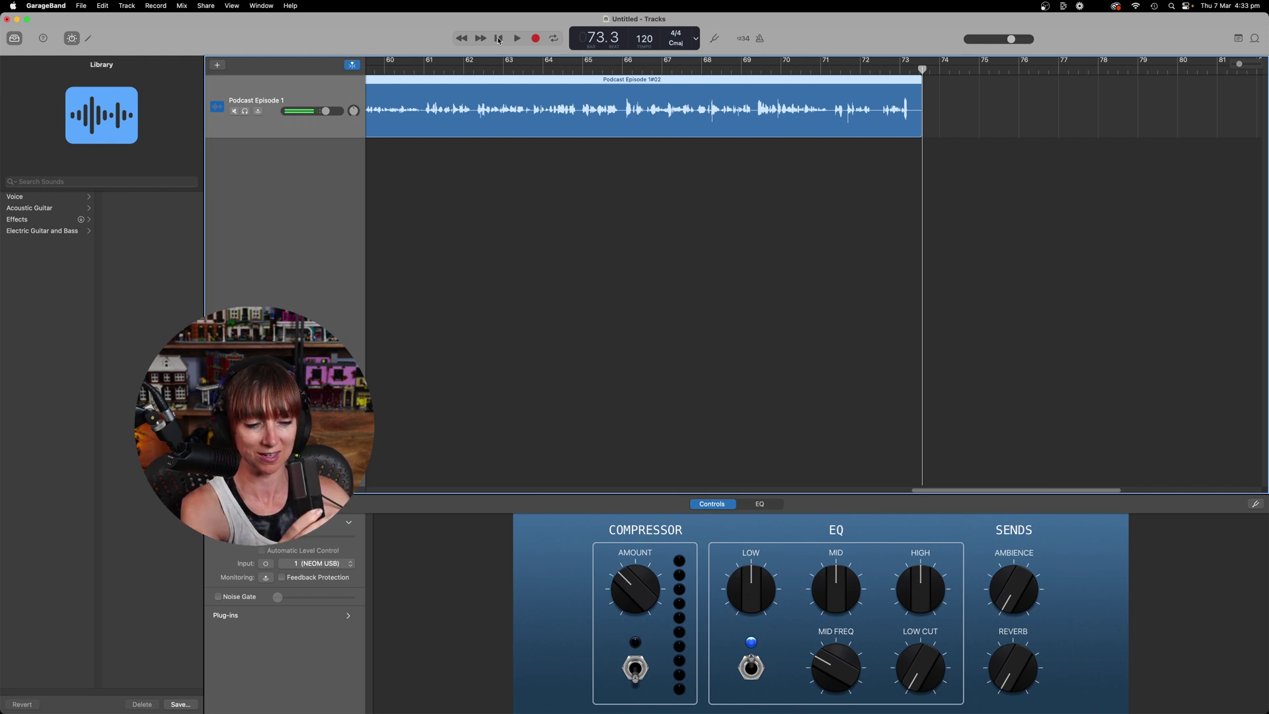
- Play back the recorded take from about bar 66
click(621, 66)
key(space)
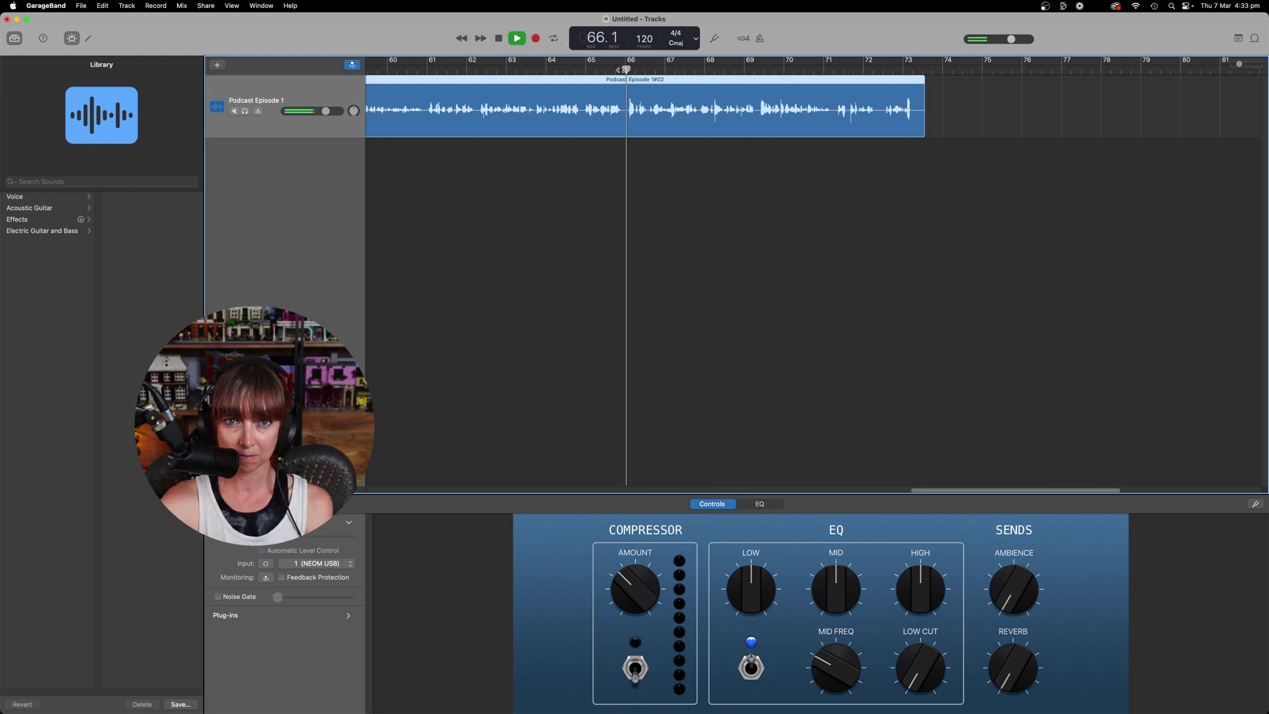
key(space)
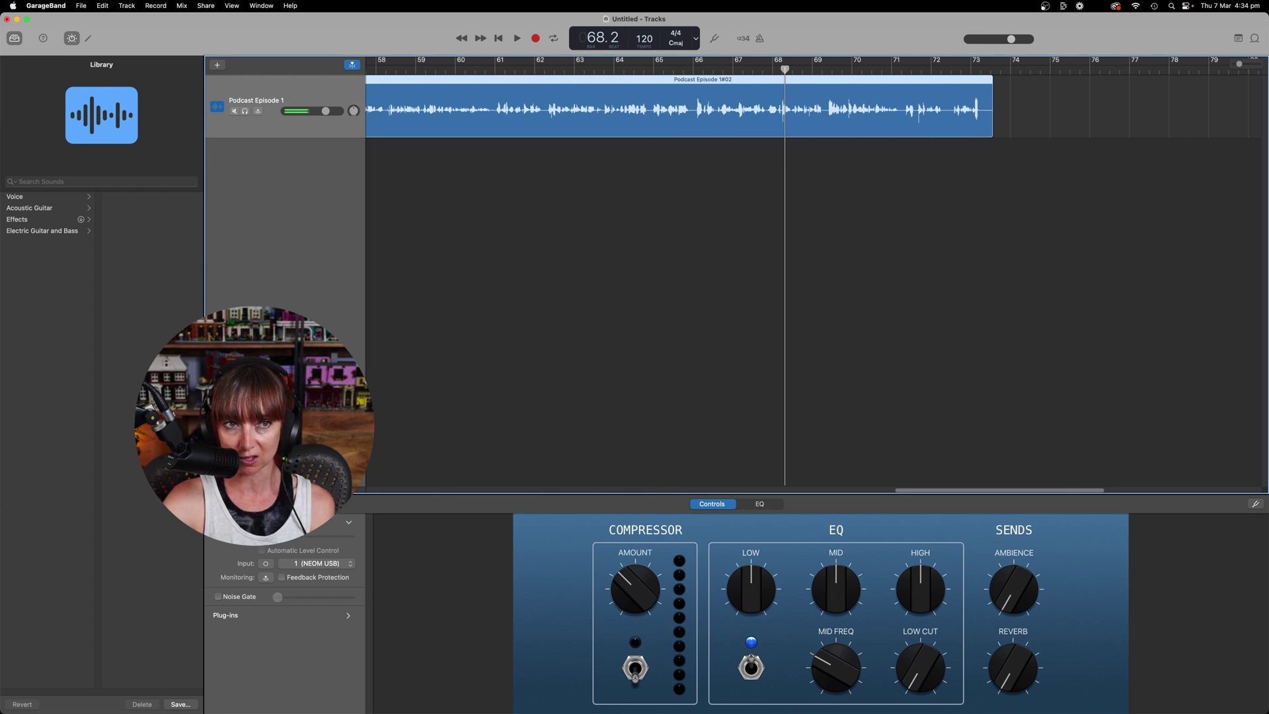
- In the voice track's Smart Controls, switch the low EQ band off
click(71, 38)
click(71, 39)
click(72, 38)
click(71, 38)
click(72, 38)
click(72, 38)
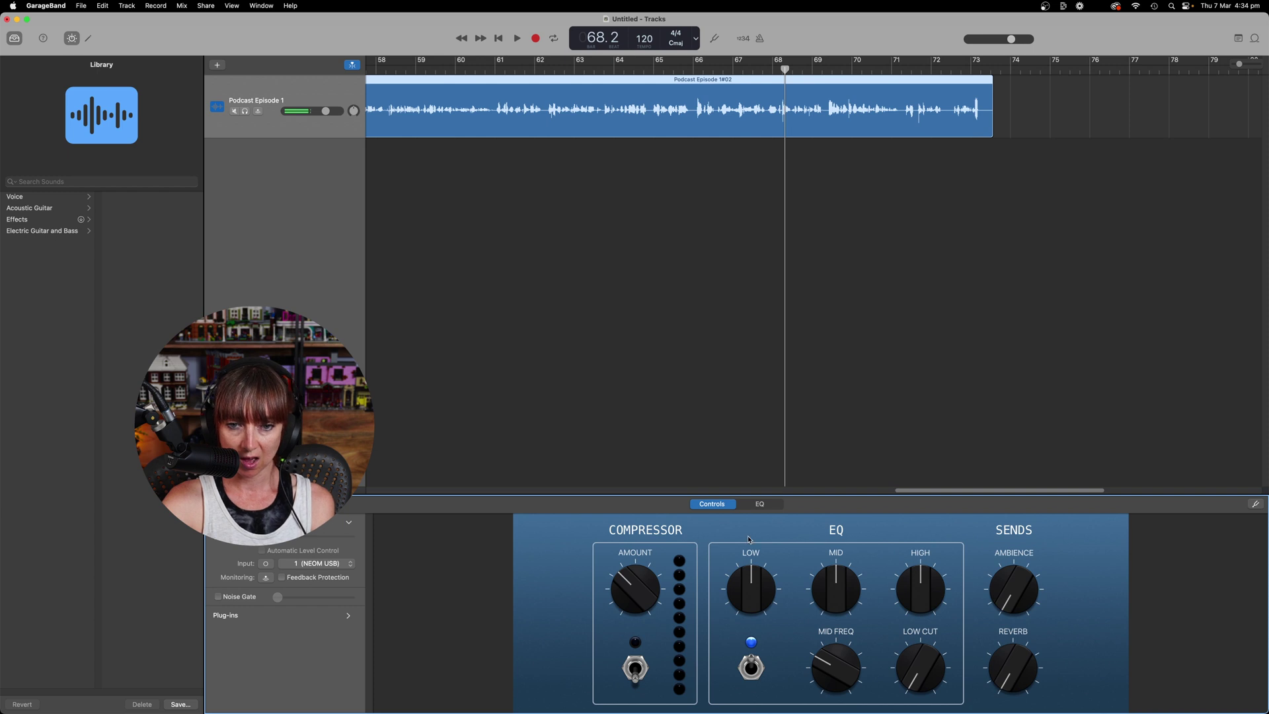
click(750, 642)
click(750, 642)
click(752, 653)
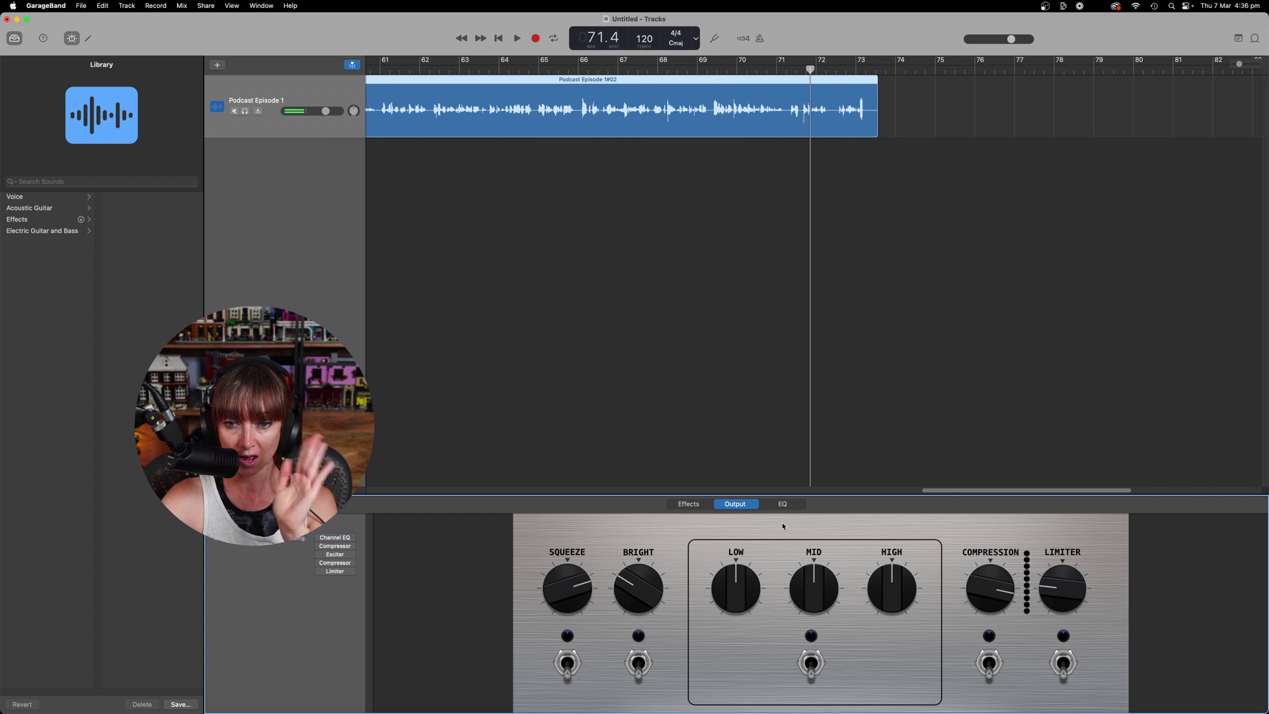
- Switch off Master Echo in the master effects, then return to the voice track's controls
click(781, 504)
click(702, 506)
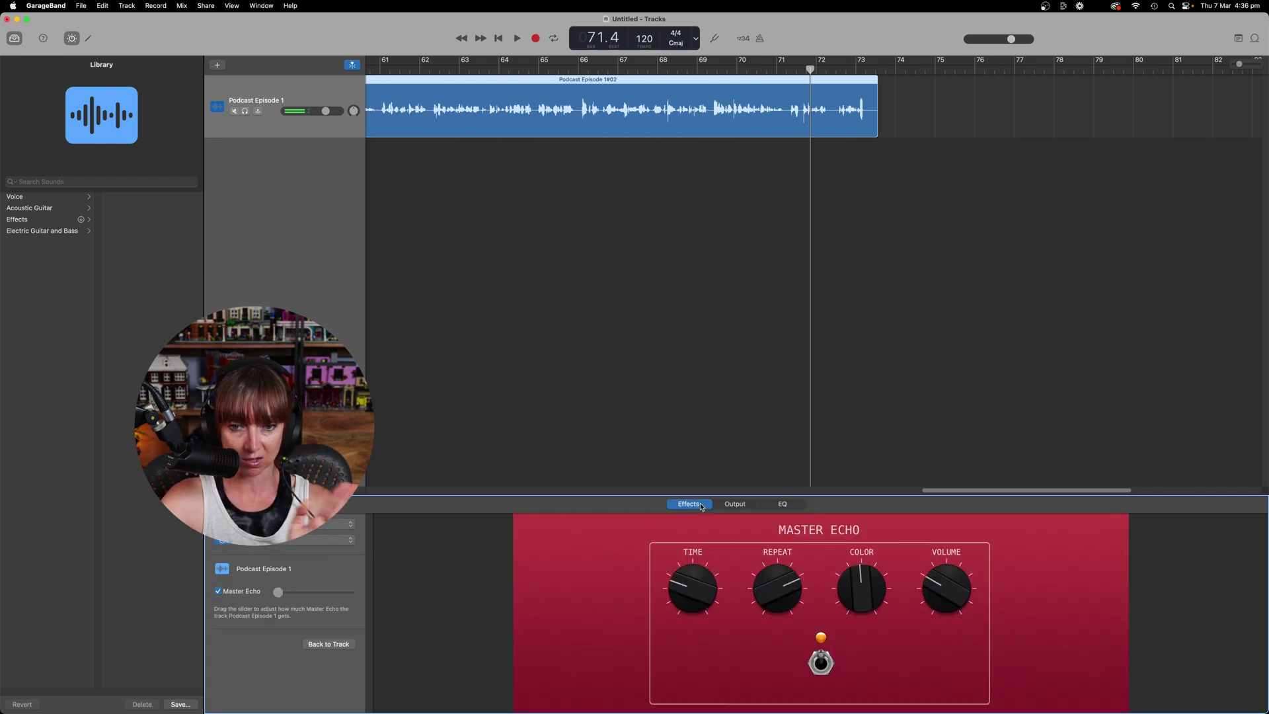
click(823, 648)
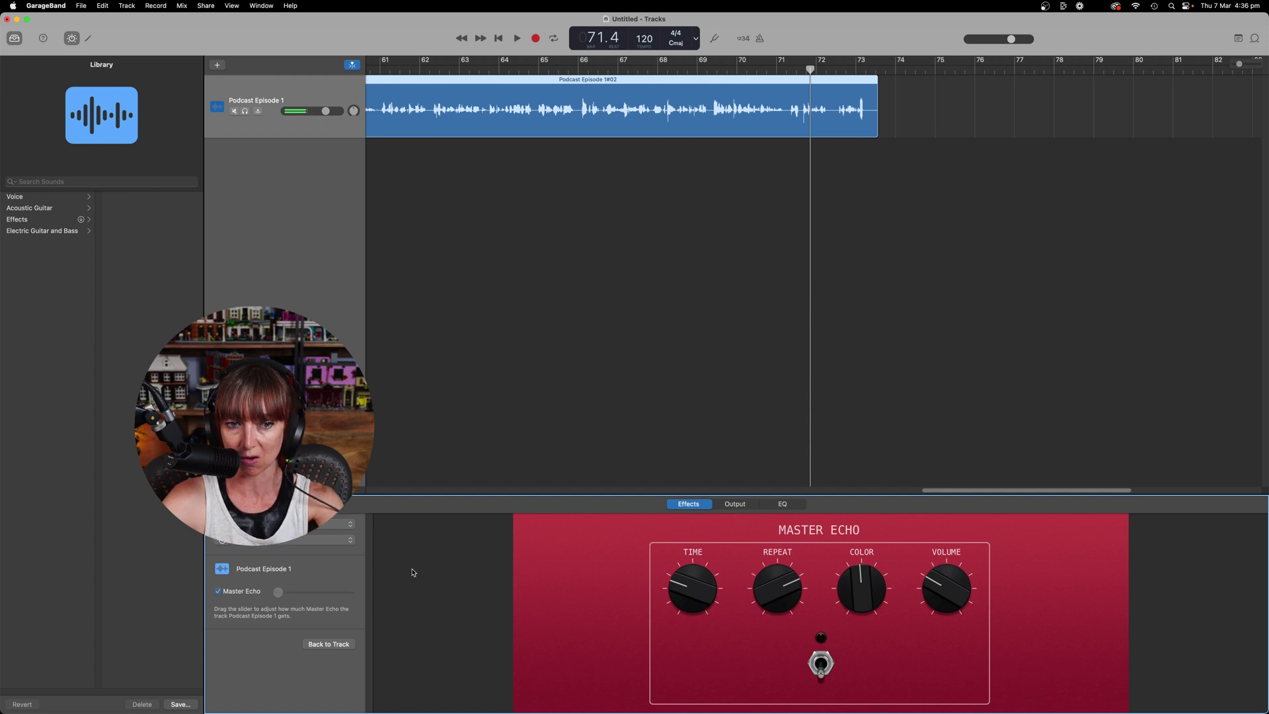
click(328, 644)
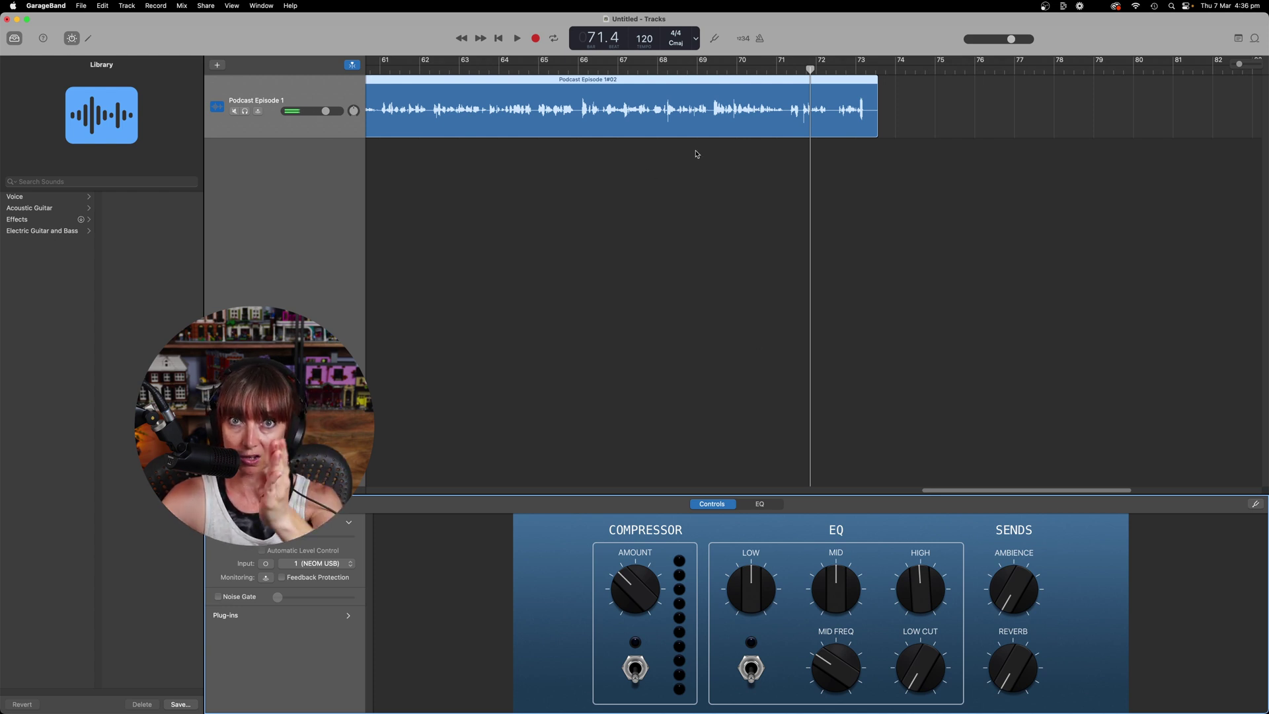
- Delete the first take, Podcast Episode 1#01, and move Podcast Episode 1#02 to bar 1
drag(980, 493, 445, 481)
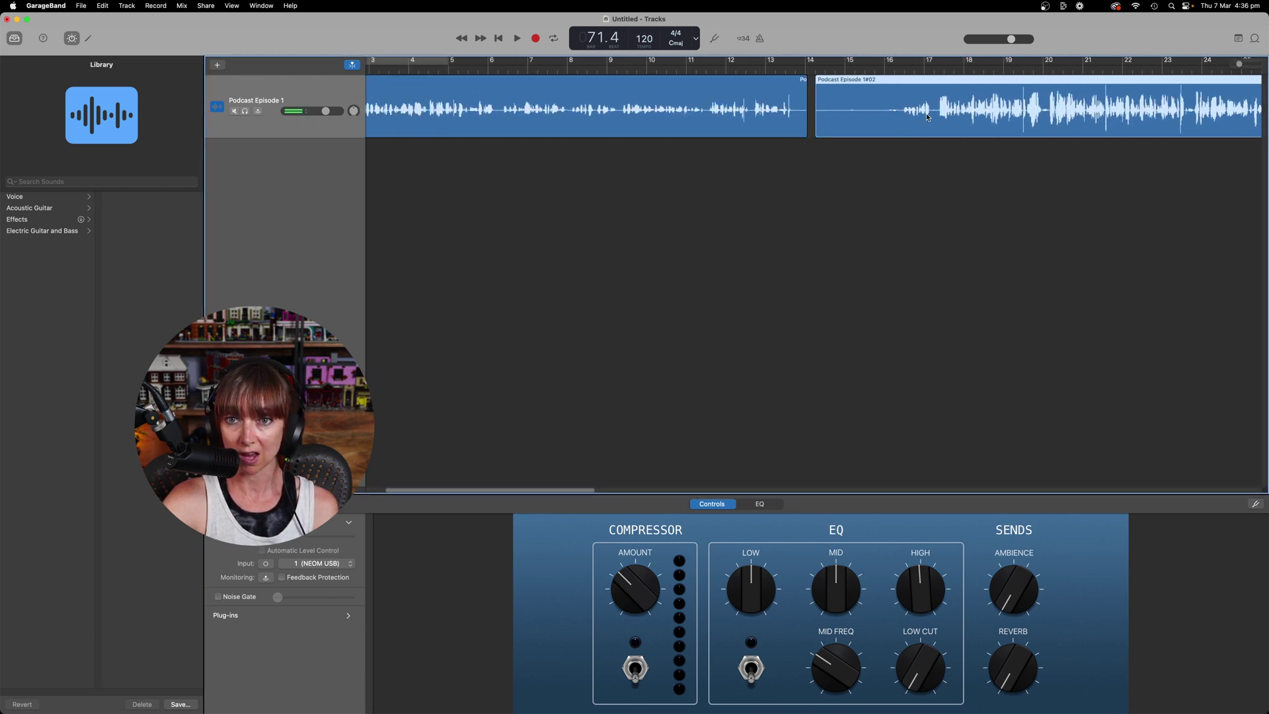
click(648, 124)
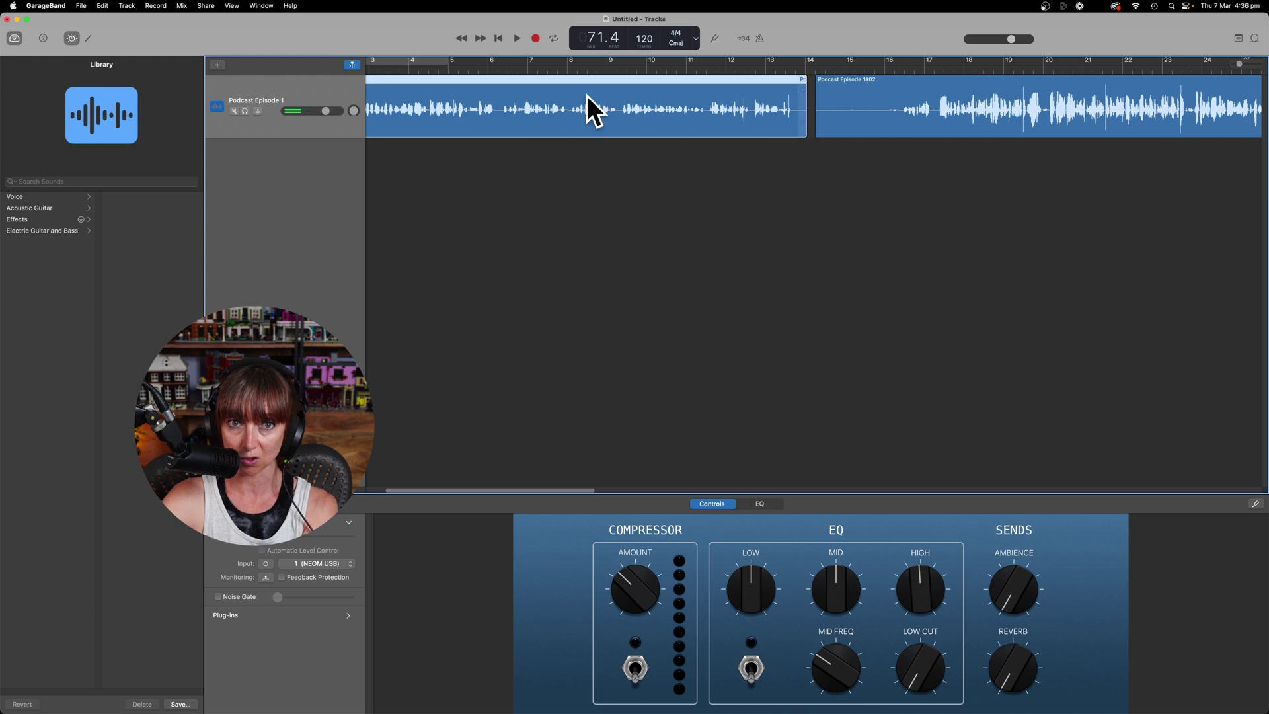
key(Delete)
drag(977, 117, 476, 110)
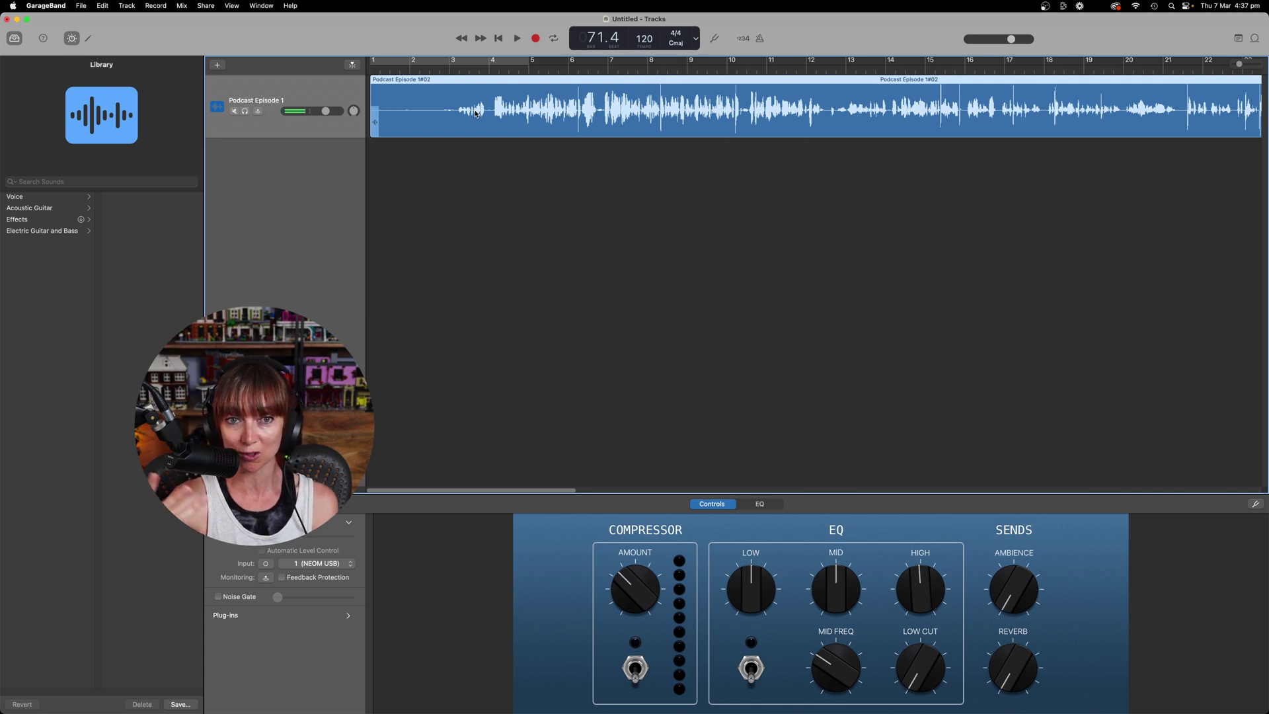
- Start Share > Export Song to Disk with the WAVE format
click(205, 6)
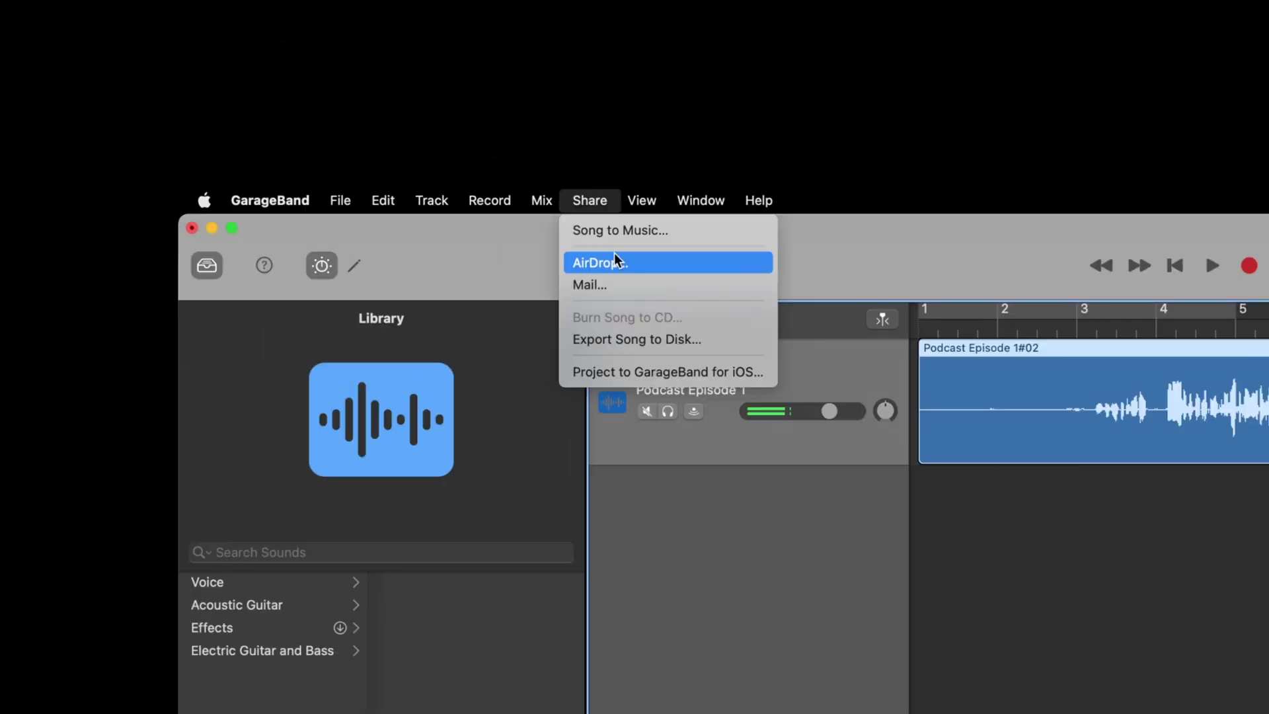
click(640, 340)
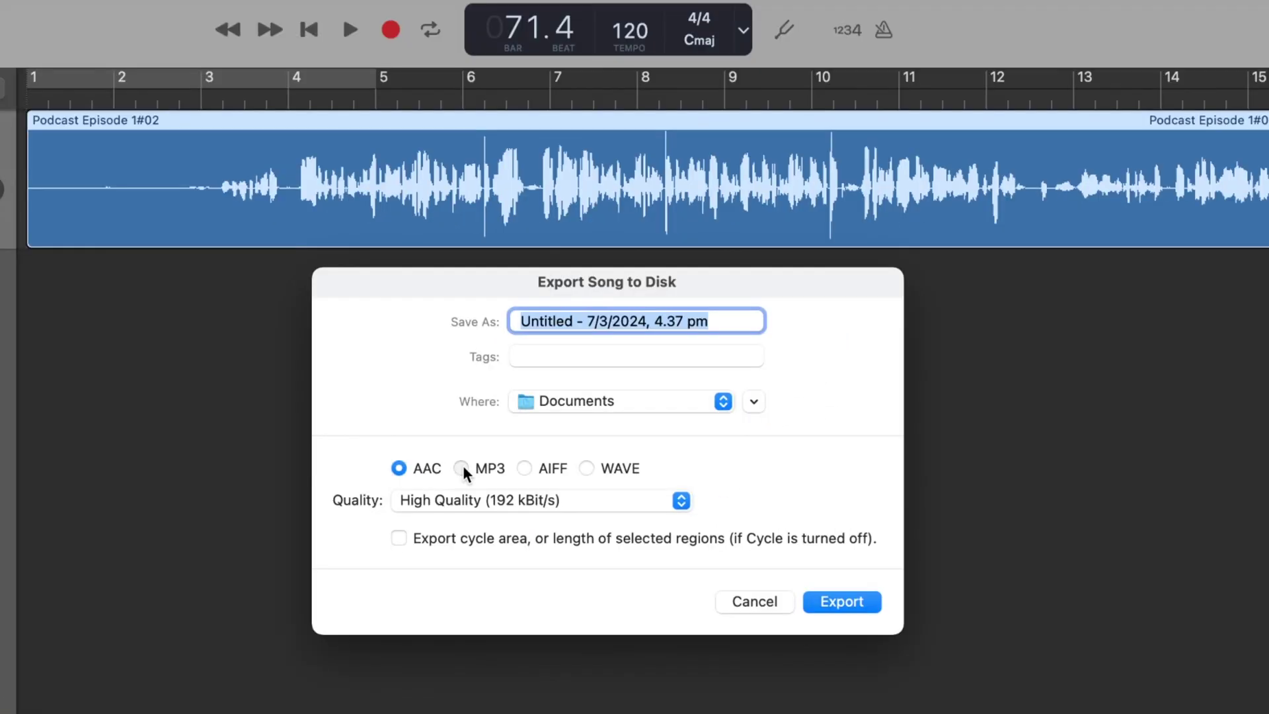
click(460, 468)
click(587, 469)
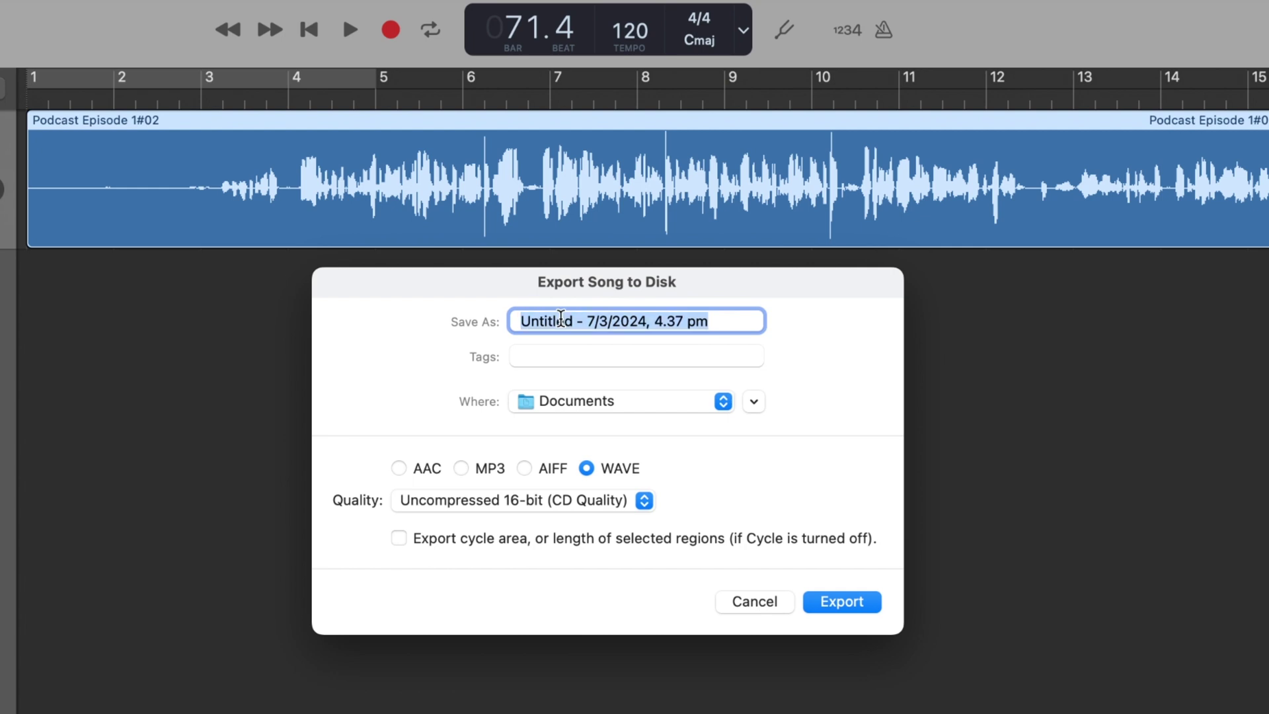
- Name the file starting with 'Testing', save the whole song to the Desktop, and export
text(Testing)
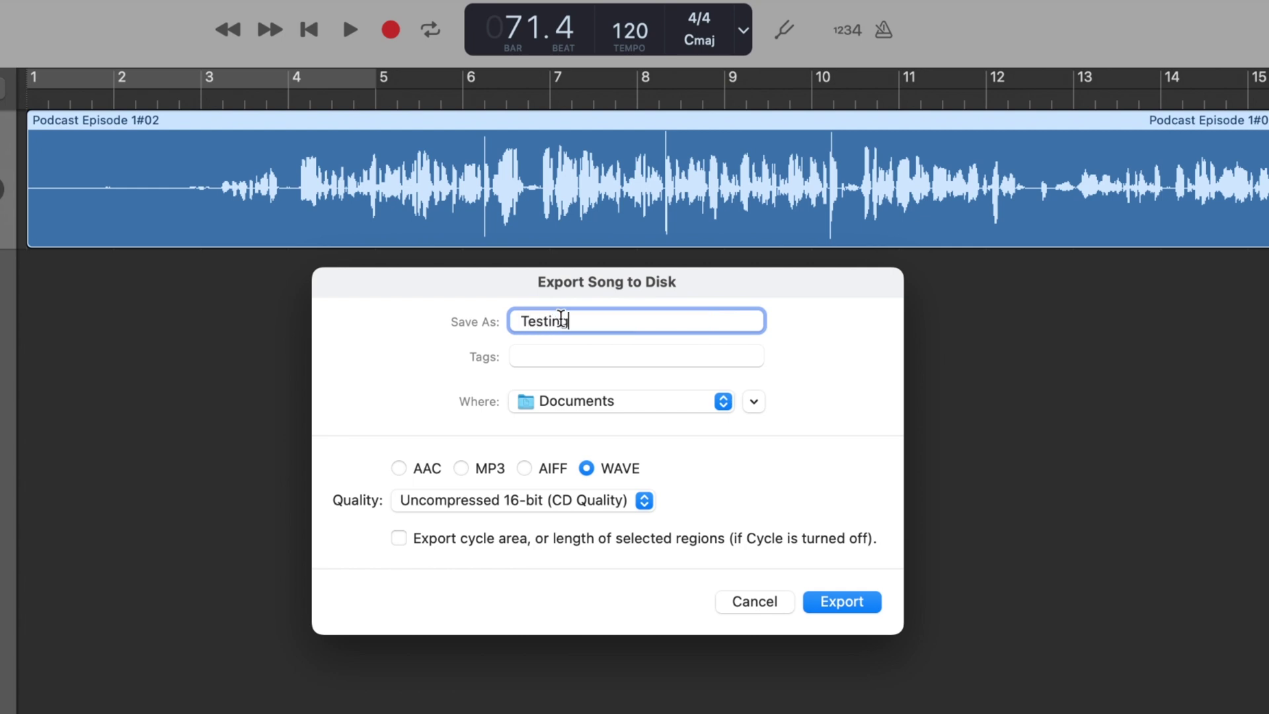
click(570, 421)
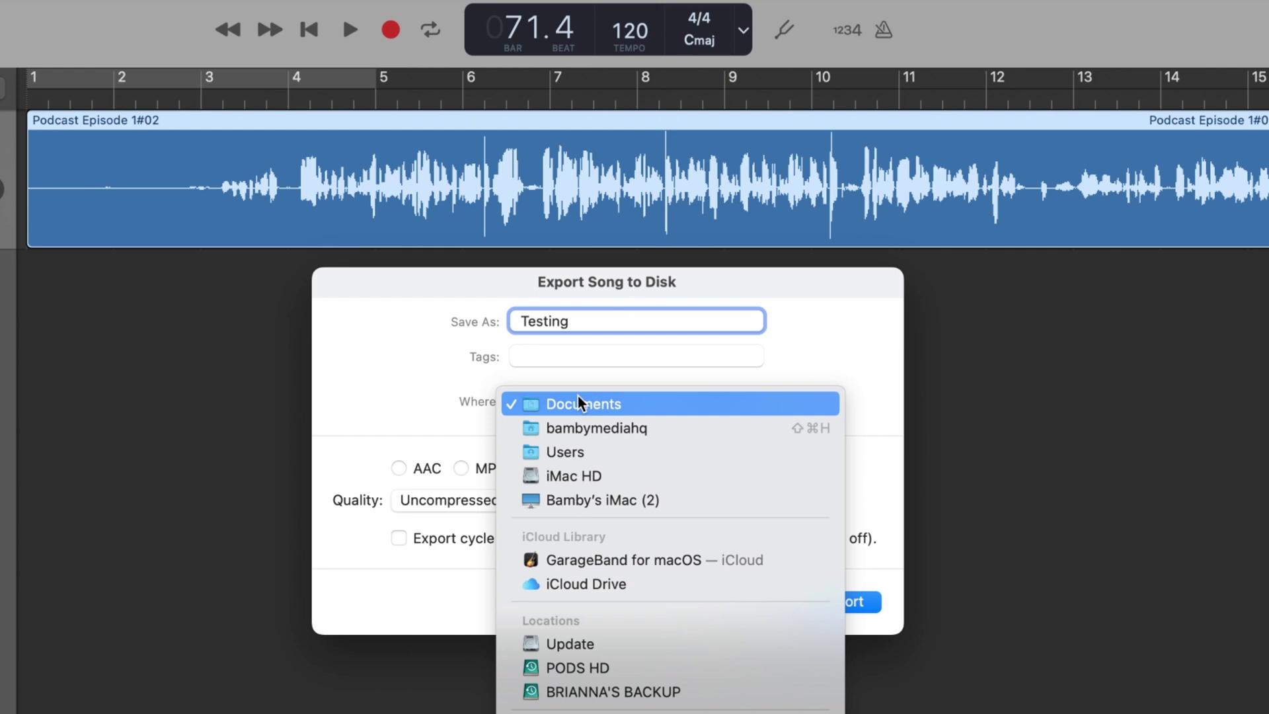
click(595, 500)
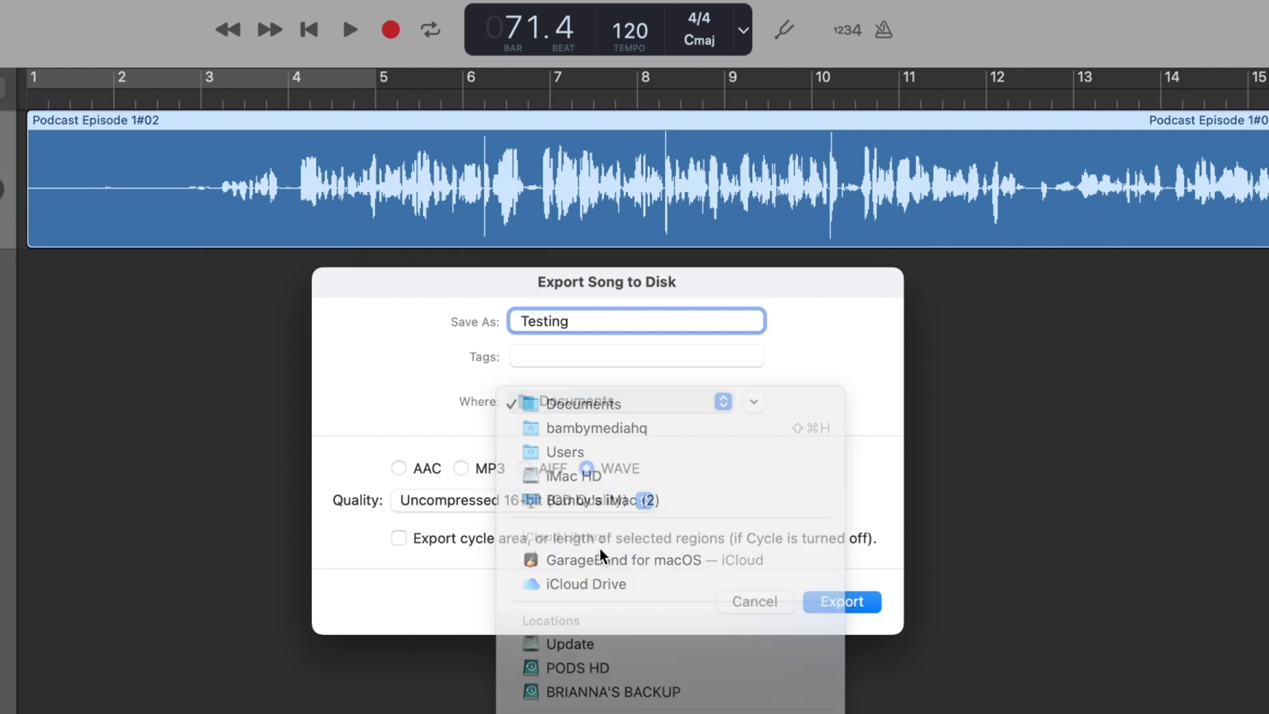
click(398, 543)
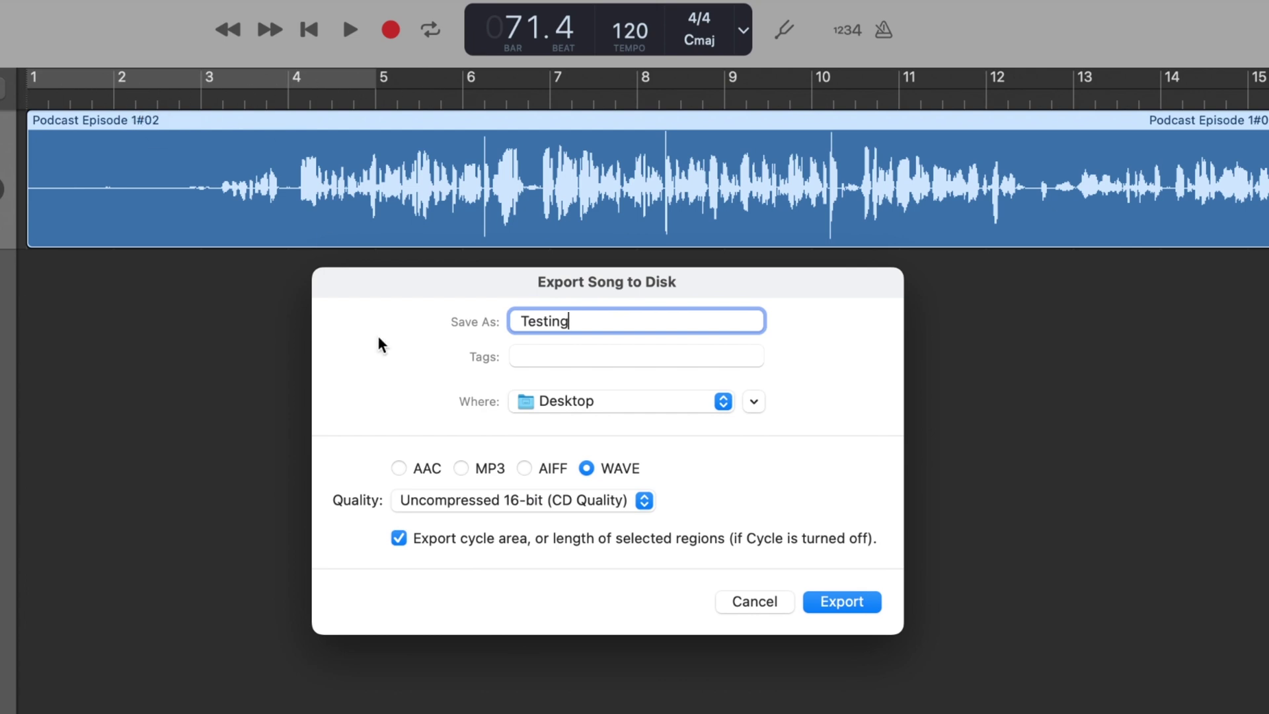
click(403, 546)
text(-Bamby)
click(819, 602)
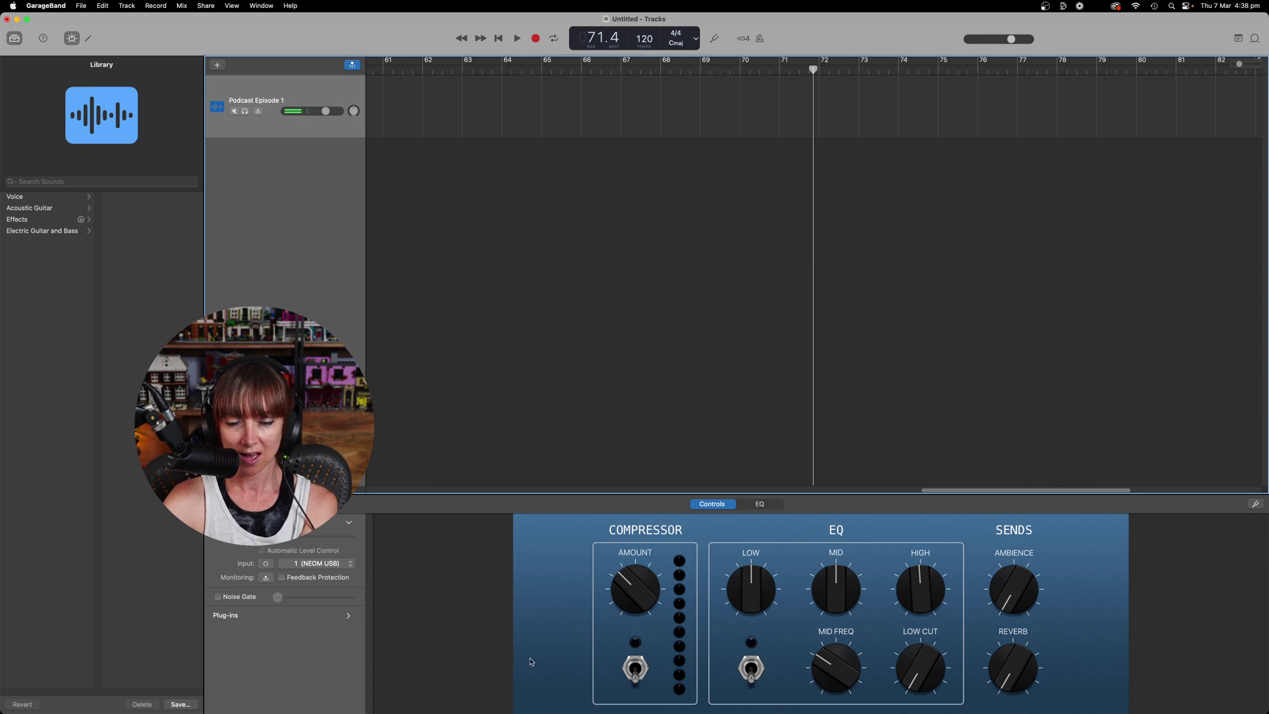
- Minimise GarageBand and move the exported WAV file starting with 'Testing' to the Desktop's centre
click(17, 21)
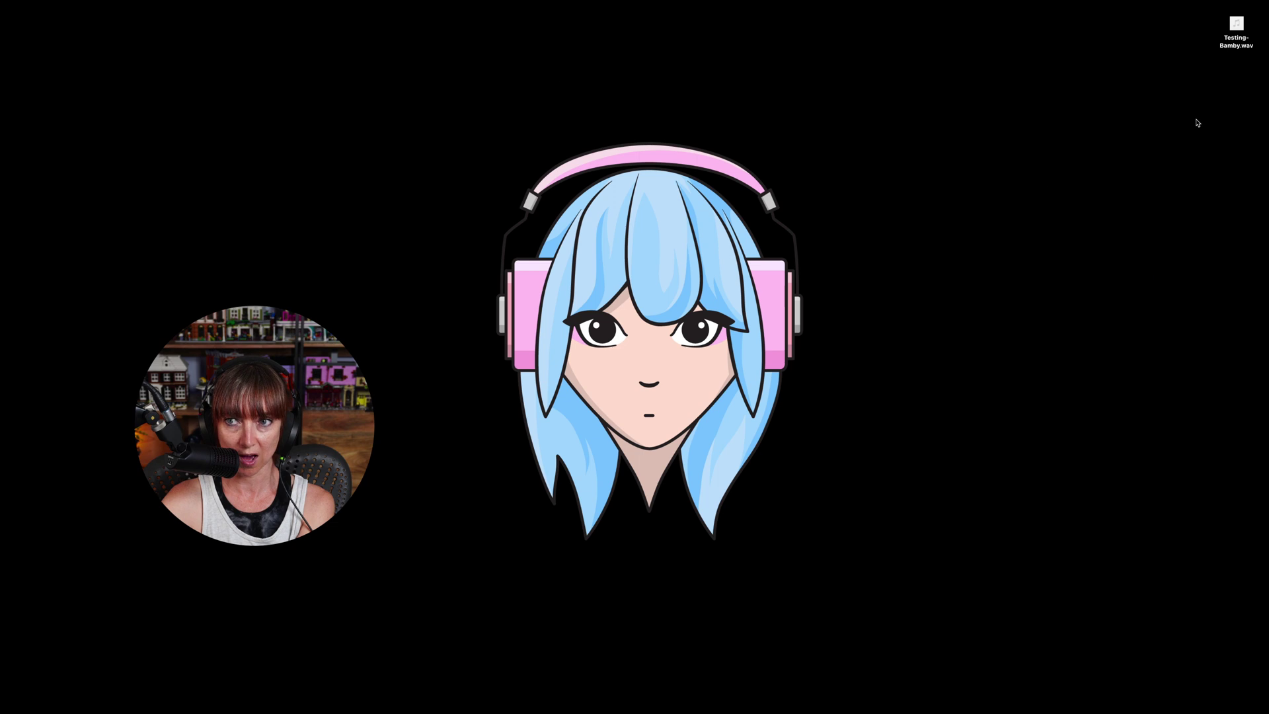
drag(1233, 30, 520, 185)
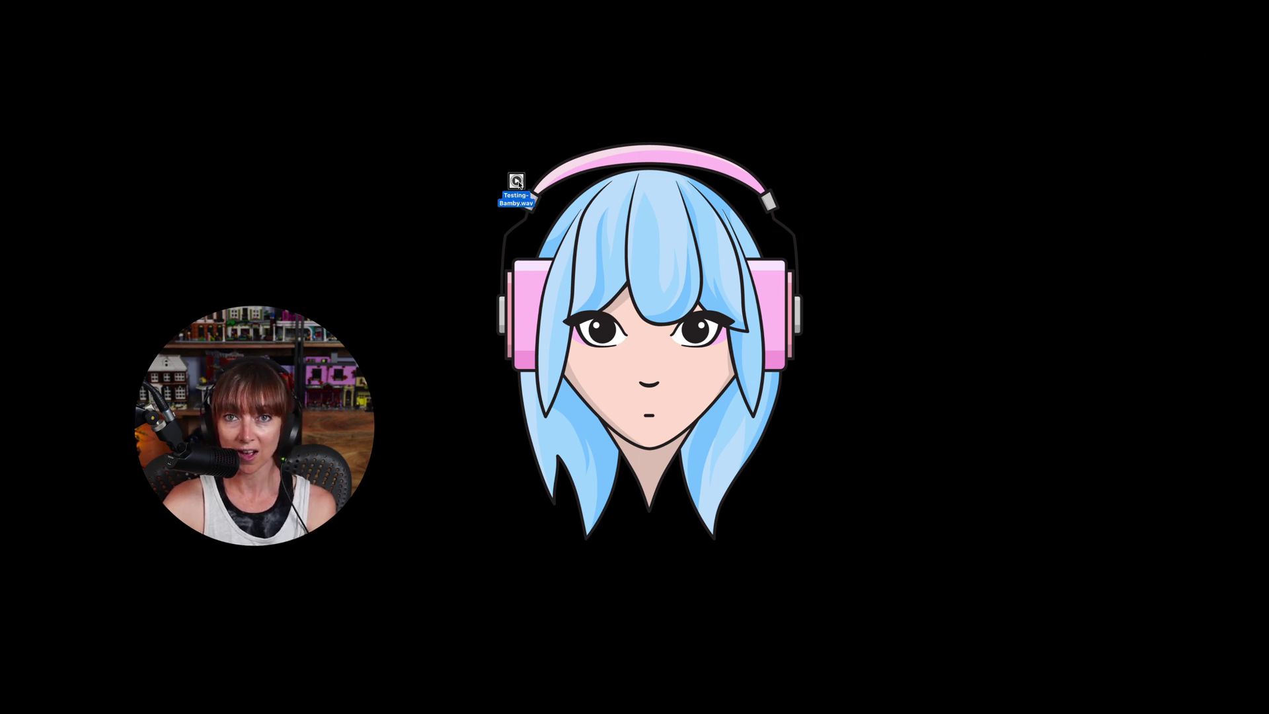